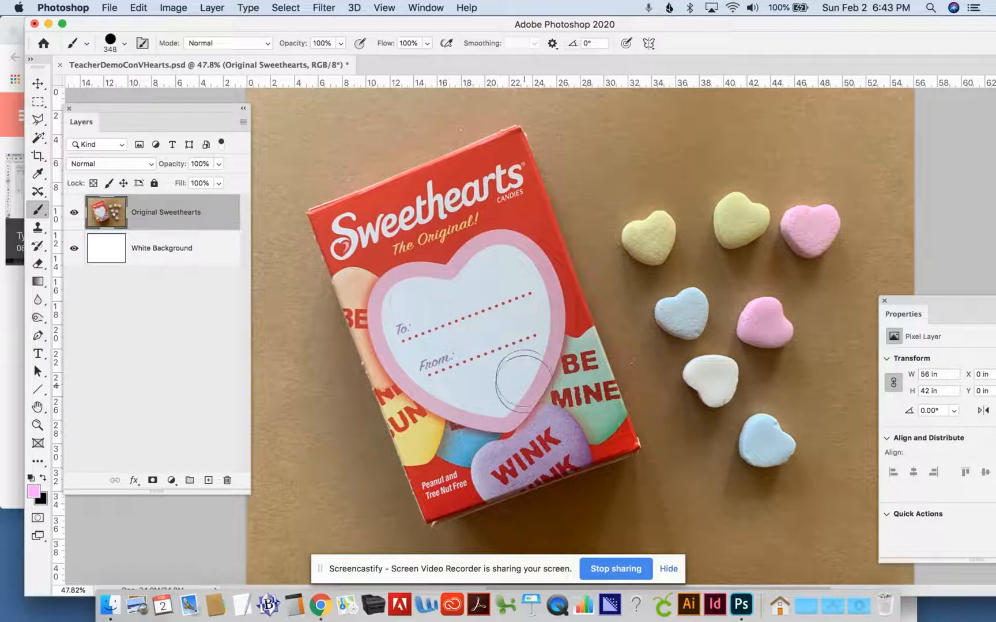
{"action": "left_click", "coordinate": [426, 8]}
{"action": "mouse_move", "coordinate": [438, 39]}
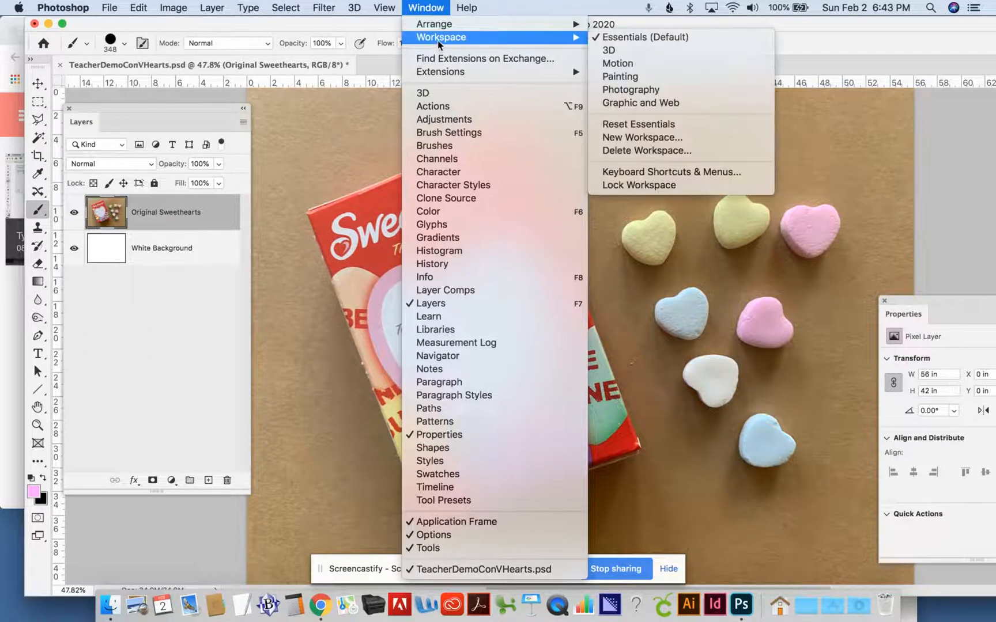
{"action": "left_click", "coordinate": [425, 9]}
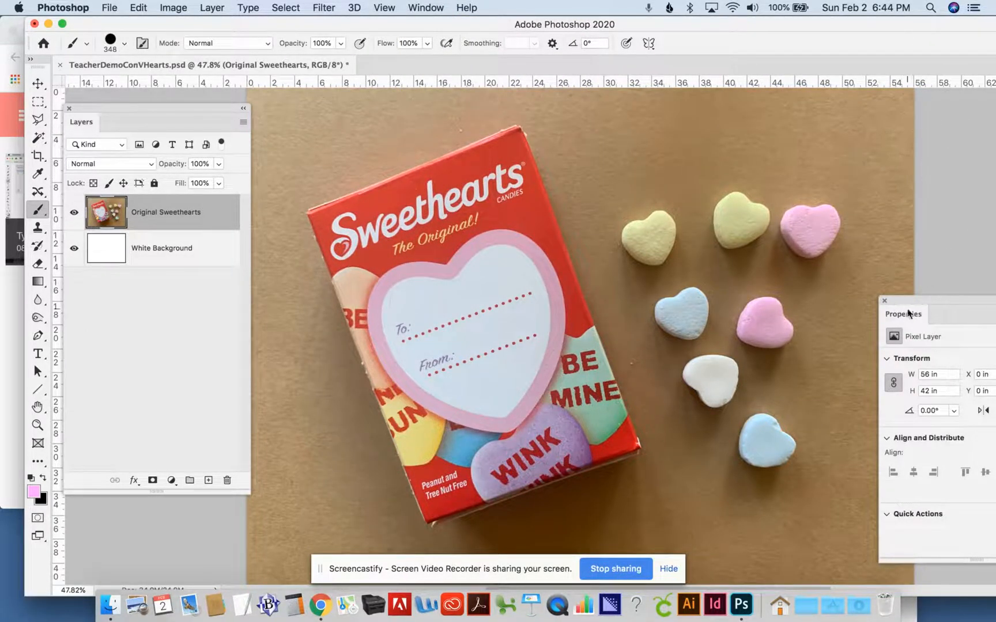
{"action": "left_click_drag", "start_coordinate": [902, 302], "coordinate": [896, 297]}
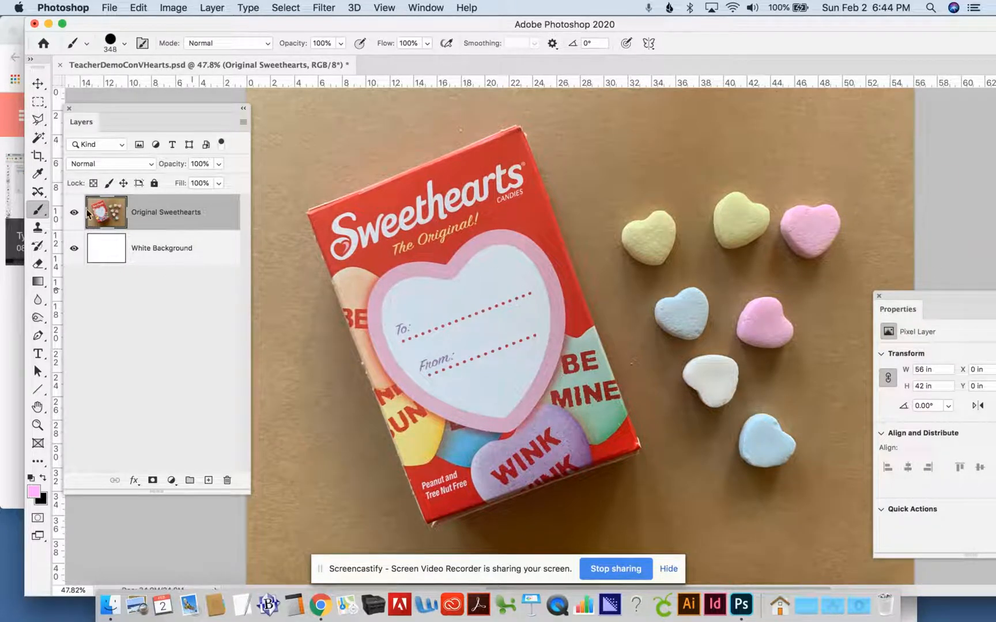
{"action": "left_click_drag", "start_coordinate": [121, 114], "coordinate": [124, 113]}
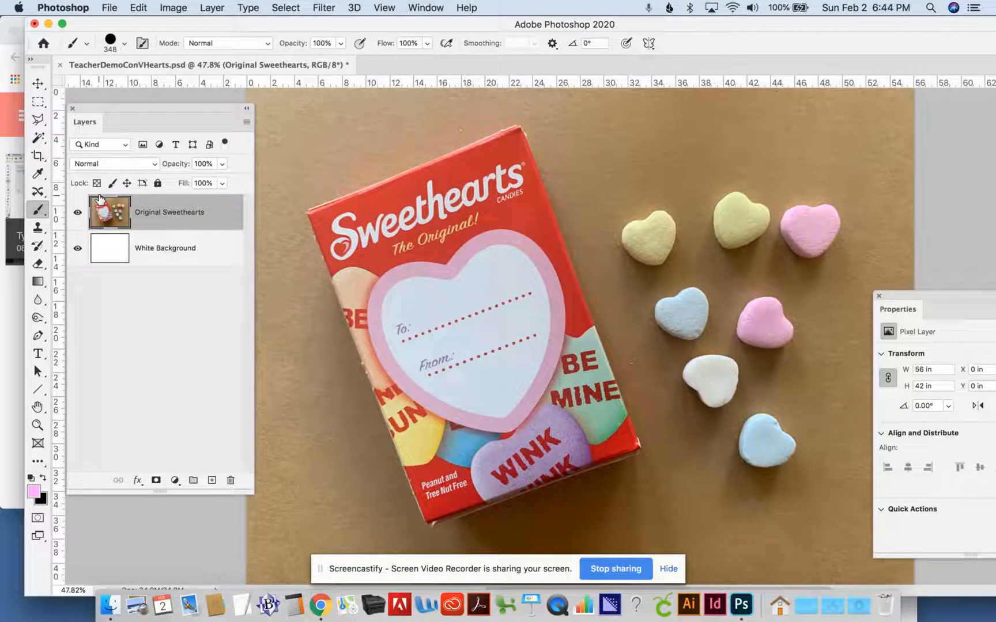
Select the candy box and hearts with Select Subject and add a layer mask from the selection to Original Sweethearts.
{"action": "key", "text": "w"}
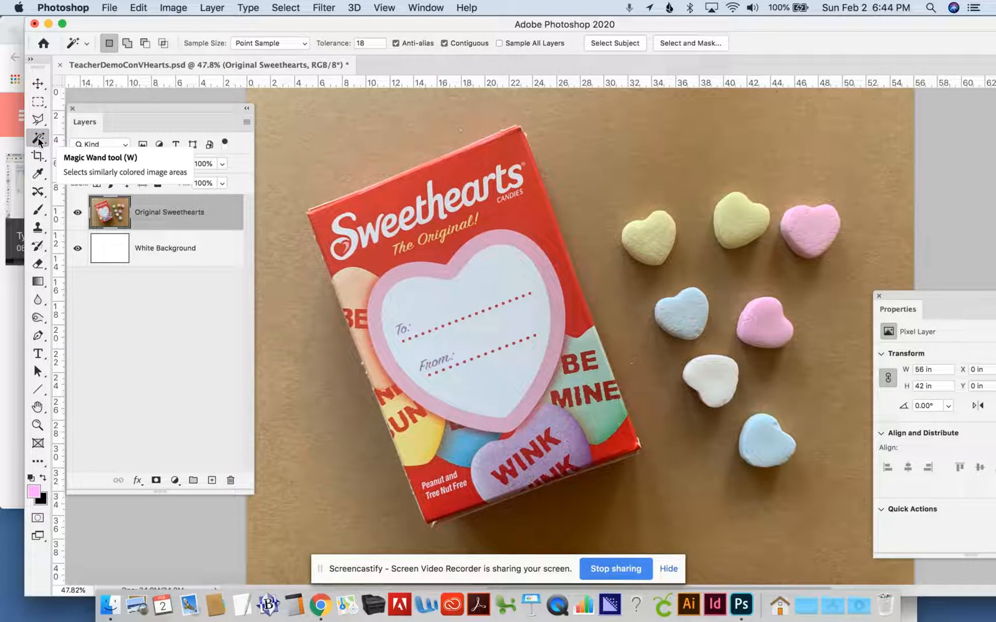
{"action": "key", "text": "shift+w"}
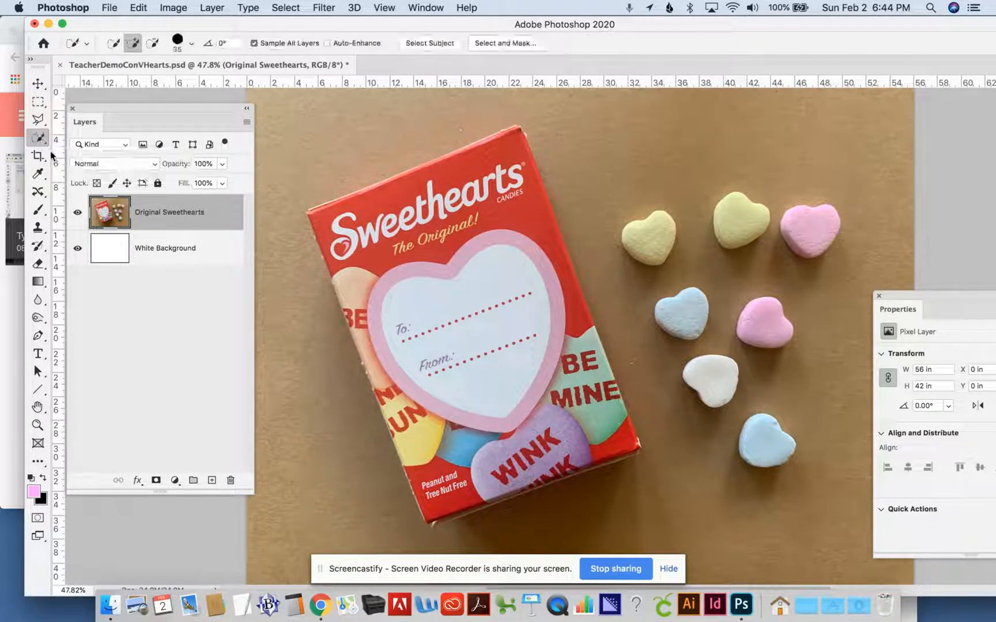
{"action": "key", "text": "shift+w"}
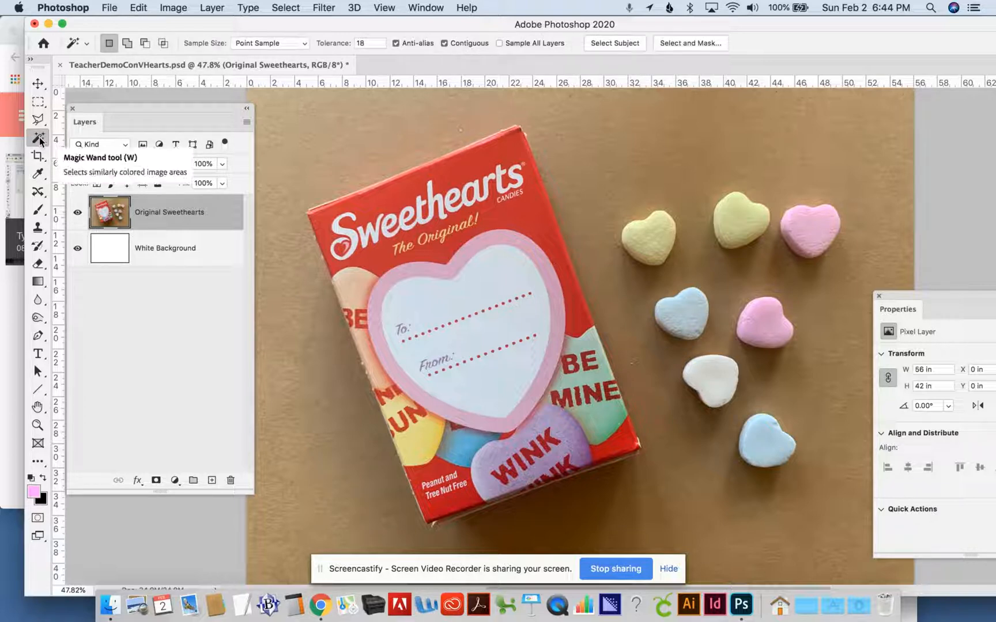
{"action": "key", "text": "shift+w"}
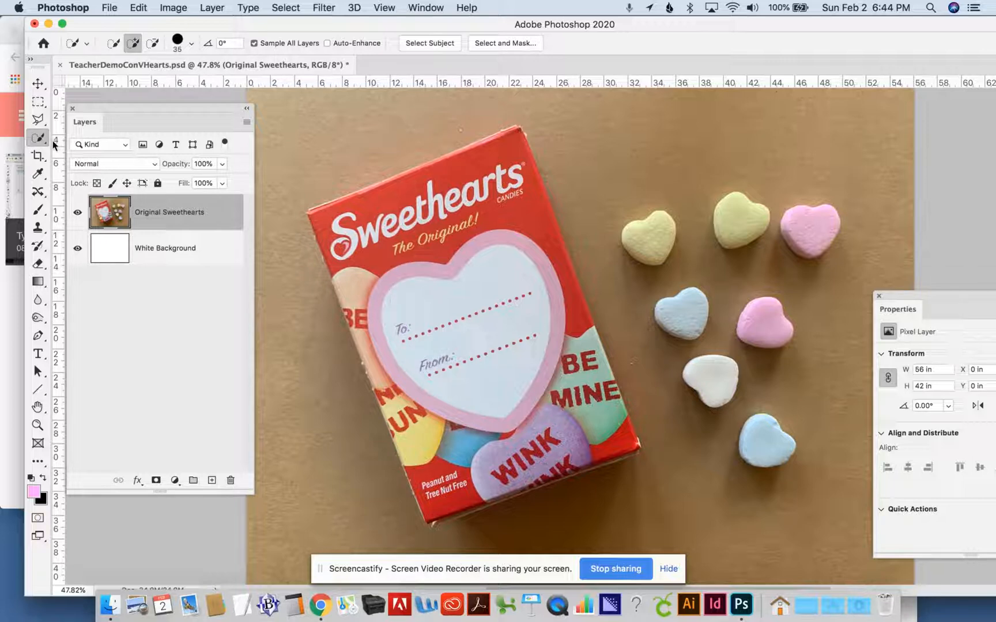
{"action": "key", "text": "shift+w"}
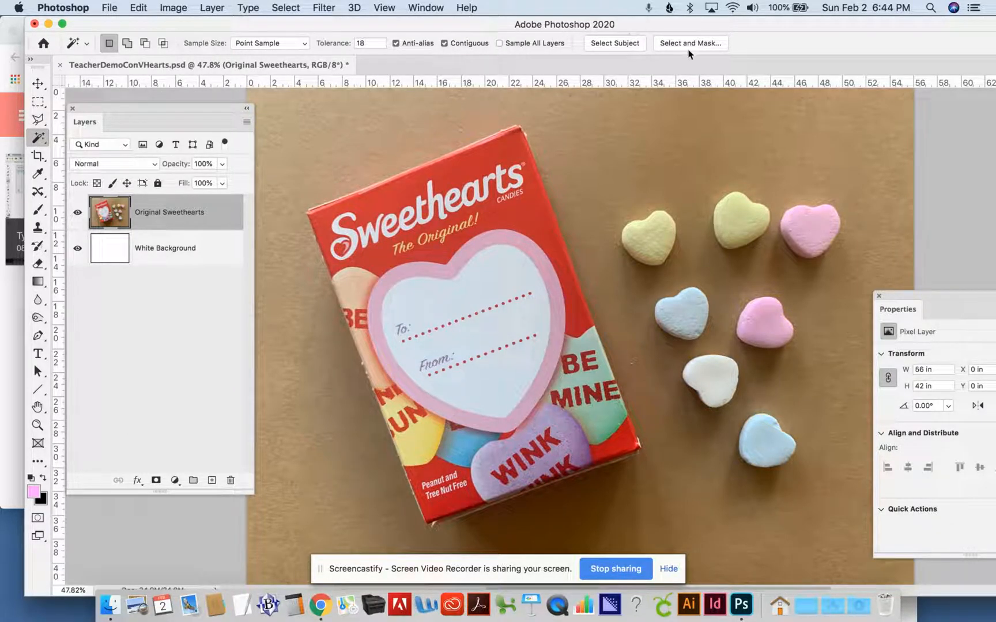
{"action": "left_click", "coordinate": [606, 43]}
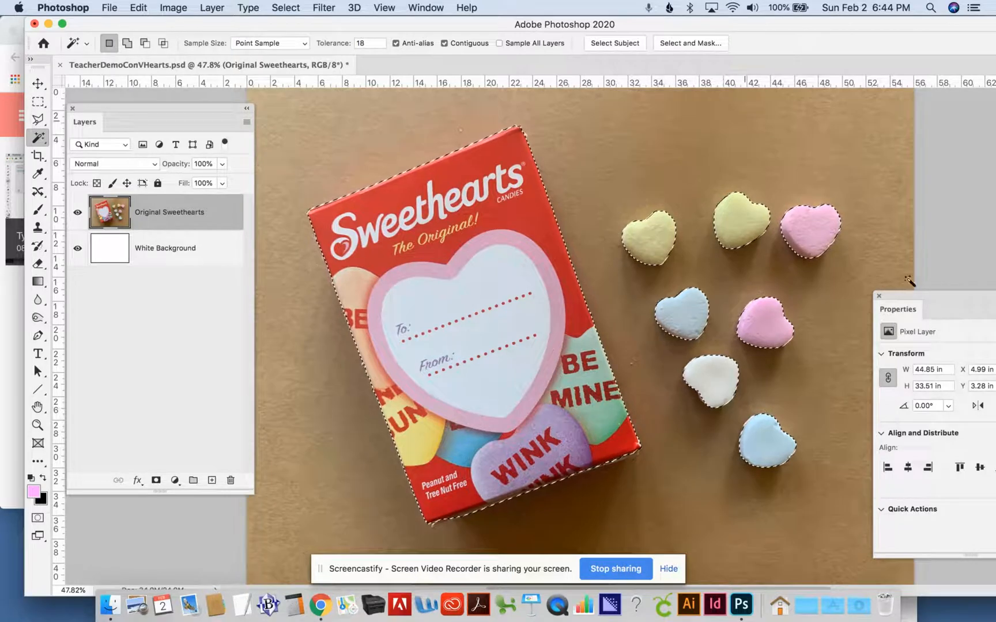
{"action": "left_click_drag", "start_coordinate": [913, 297], "coordinate": [948, 298]}
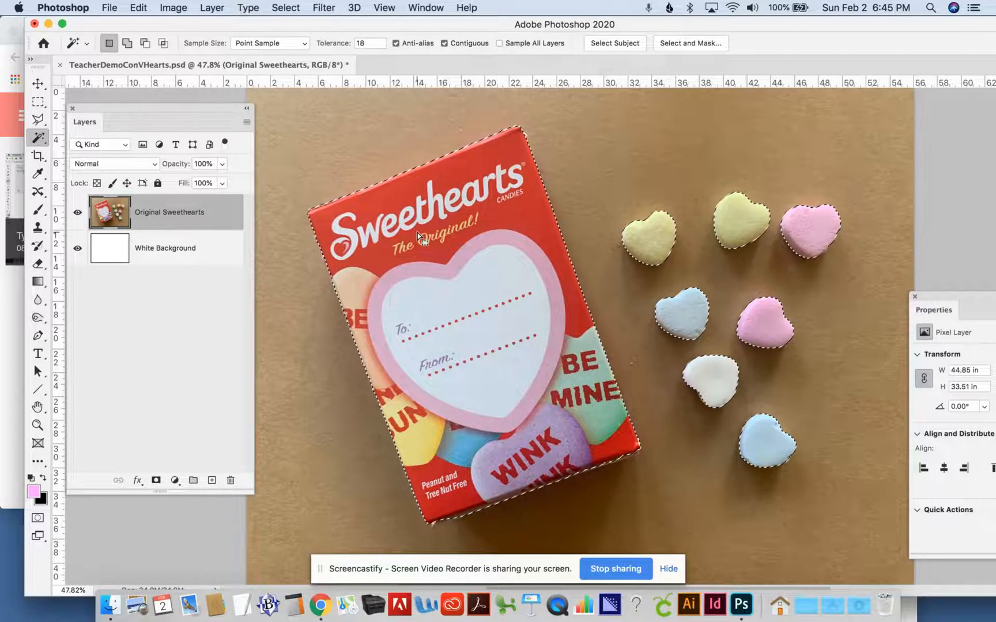
{"action": "left_click", "coordinate": [155, 480]}
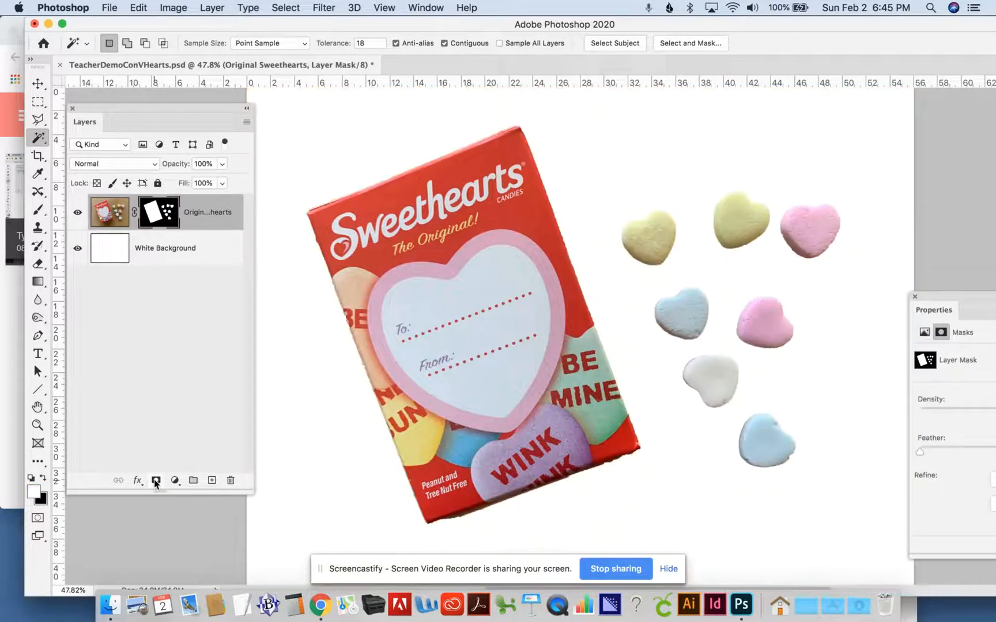
Create a new layer above Original Sweethearts and move the layer mask onto it.
{"action": "left_click", "coordinate": [227, 299]}
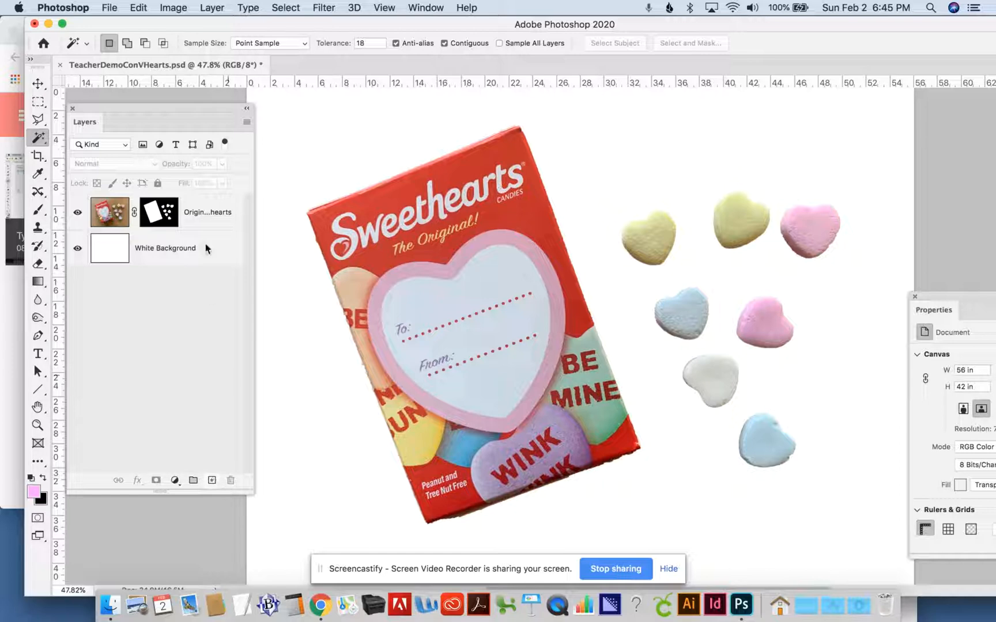
{"action": "left_click", "coordinate": [203, 212]}
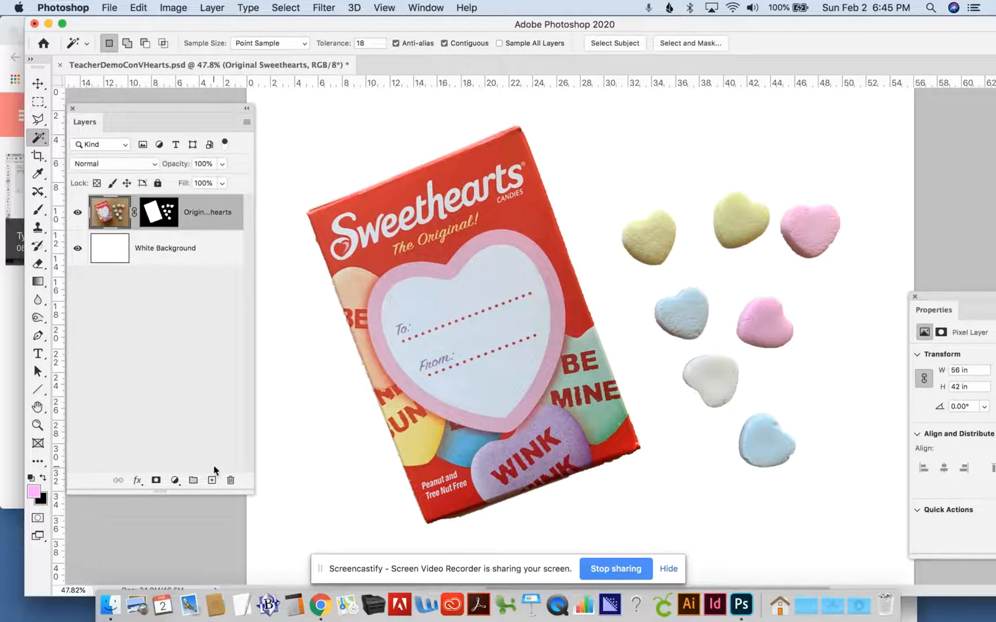
{"action": "left_click", "coordinate": [211, 480]}
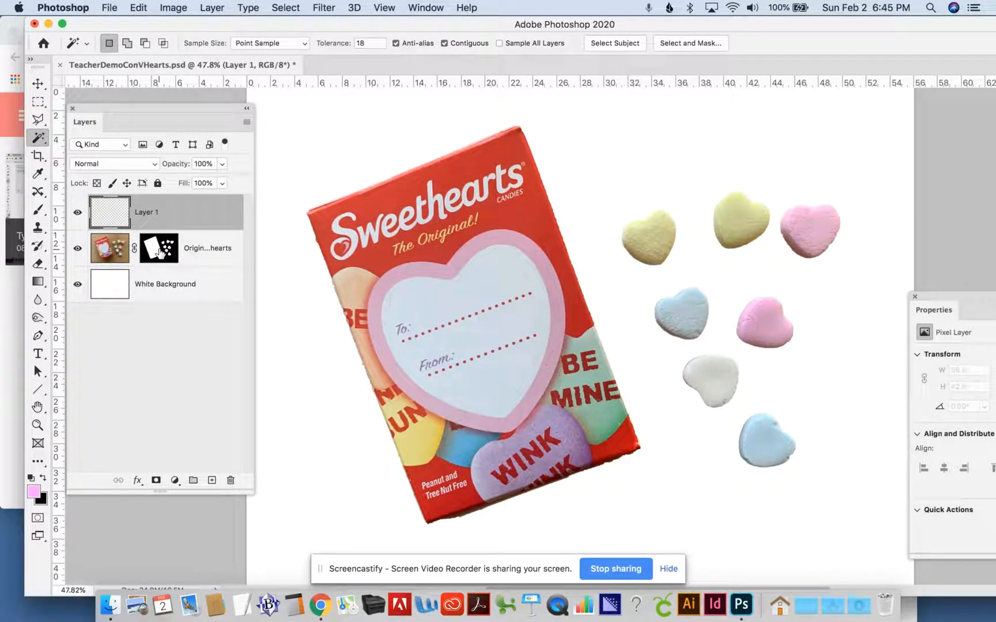
{"action": "left_click_drag", "start_coordinate": [160, 252], "coordinate": [165, 212]}
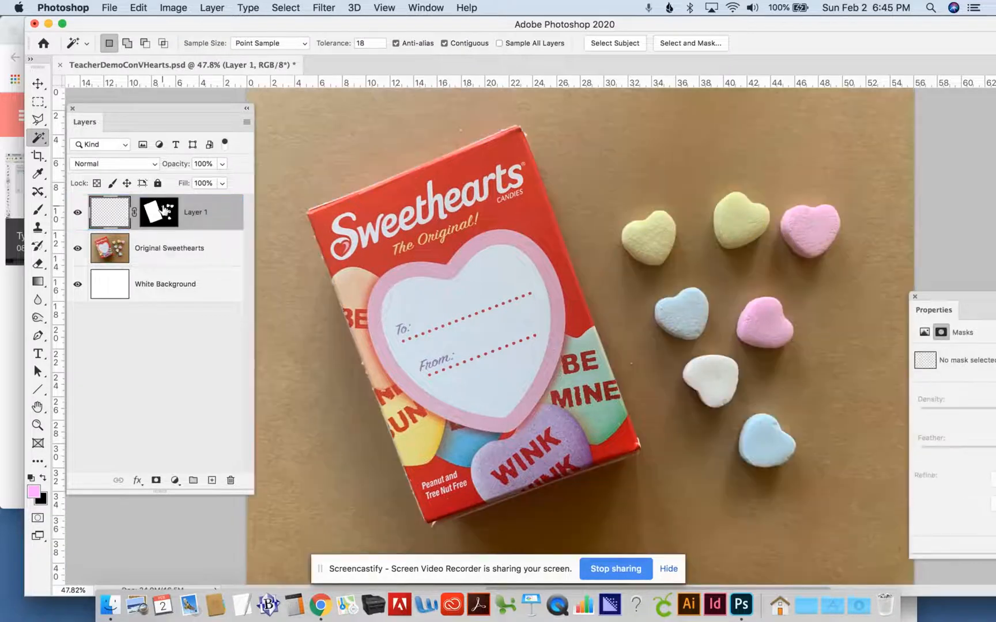
{"action": "left_click", "coordinate": [163, 225]}
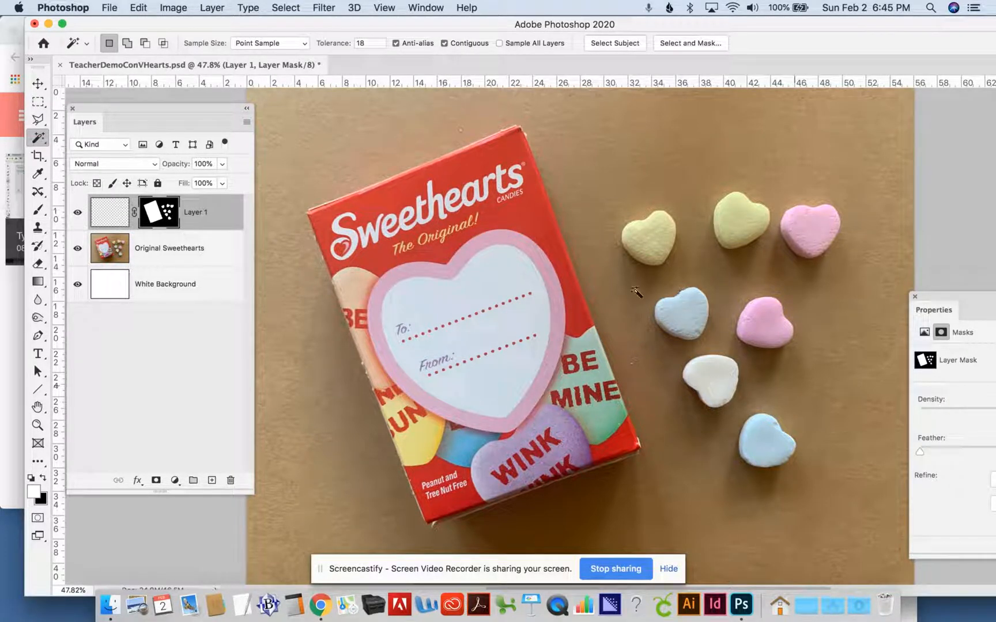
Display Layer 1's mask on its own and paint the box area black with the Brush, keeping only the candy hearts white.
{"action": "left_click", "coordinate": [158, 221], "text": "alt"}
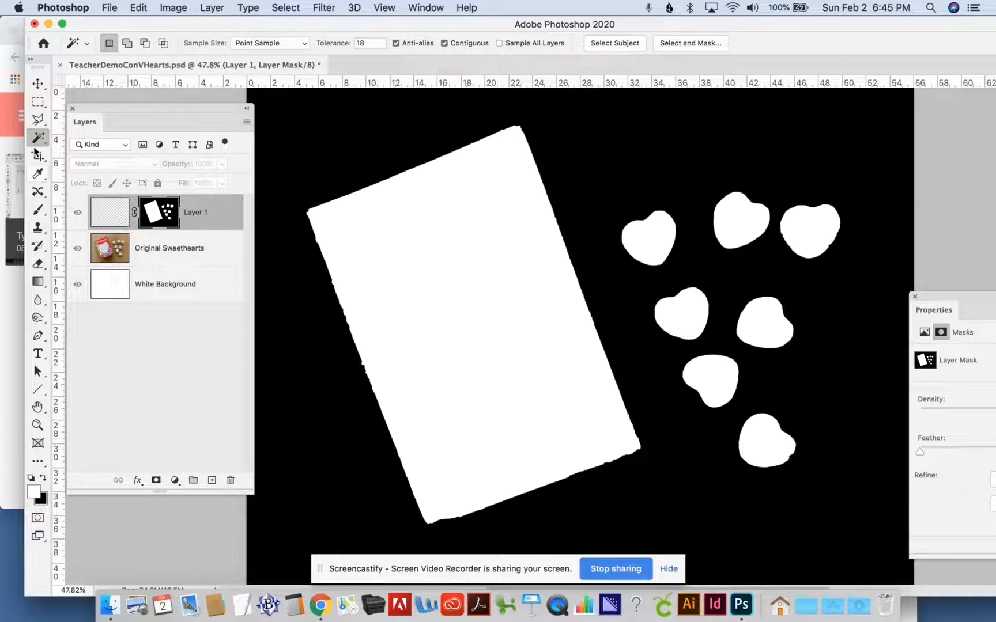
{"action": "left_click", "coordinate": [38, 209]}
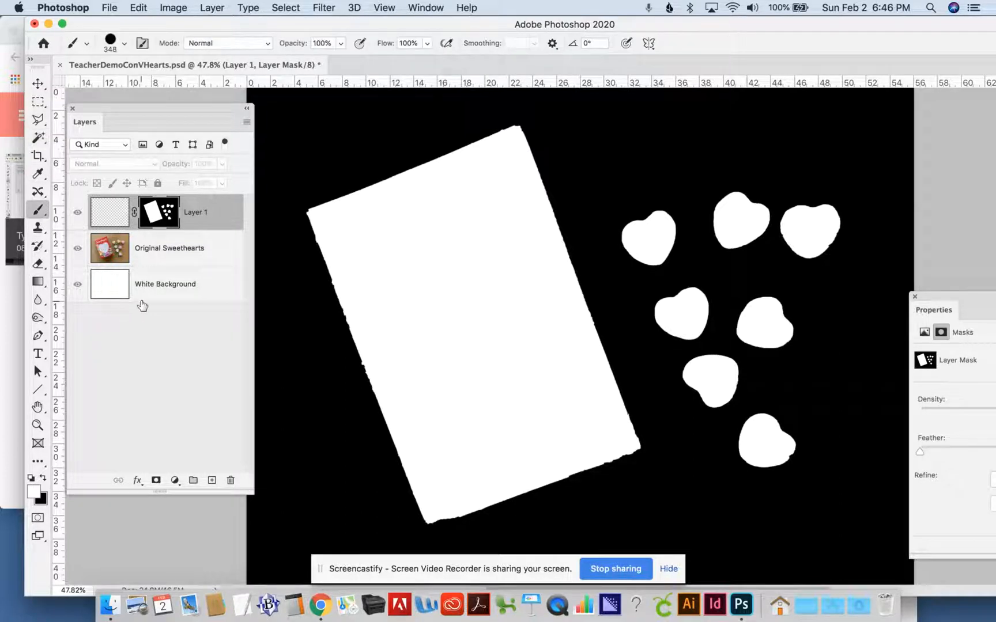
{"action": "left_click", "coordinate": [319, 229]}
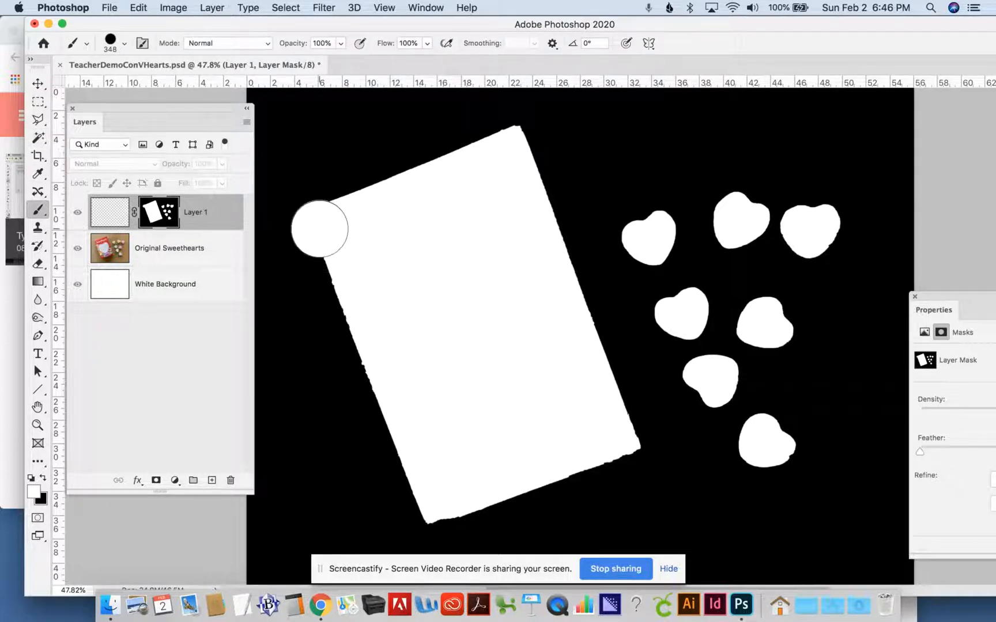
{"action": "left_click", "coordinate": [182, 400]}
{"action": "left_click", "coordinate": [42, 479]}
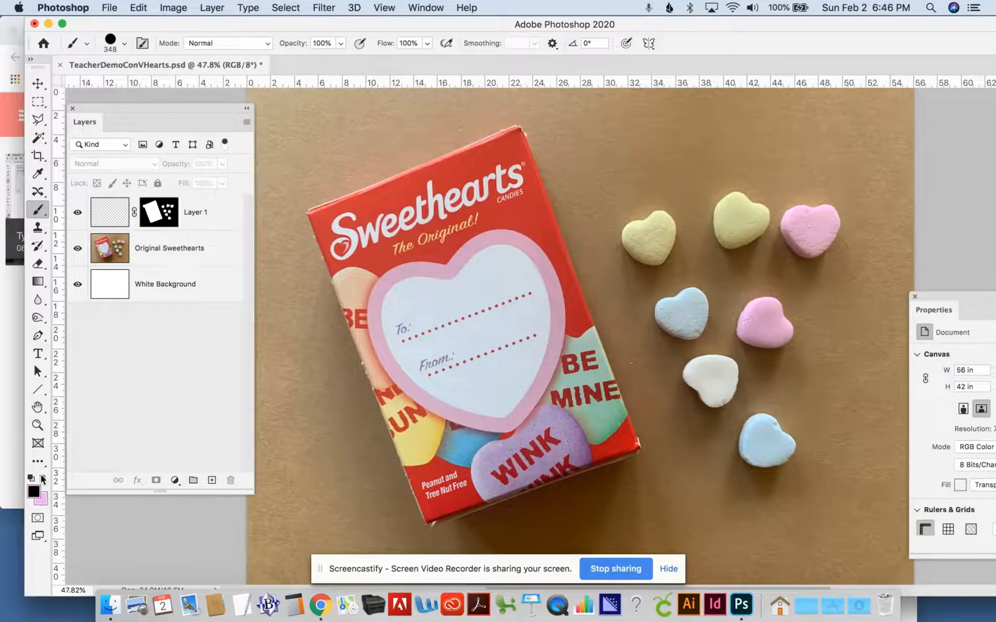
{"action": "left_click", "coordinate": [165, 215], "text": "alt"}
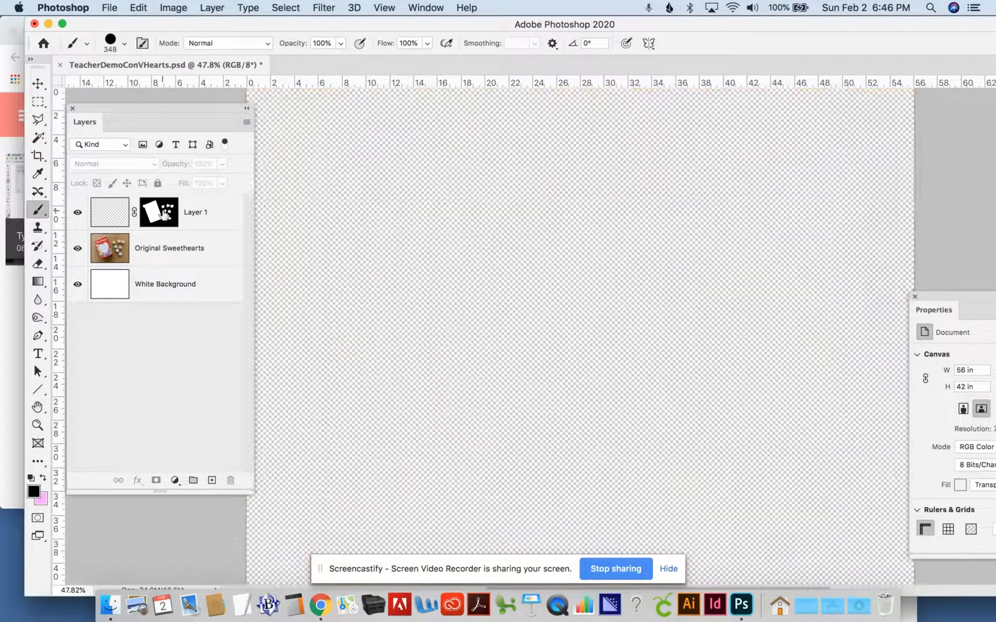
{"action": "left_click", "coordinate": [44, 478]}
{"action": "left_click", "coordinate": [378, 280]}
{"action": "left_click", "coordinate": [356, 218]}
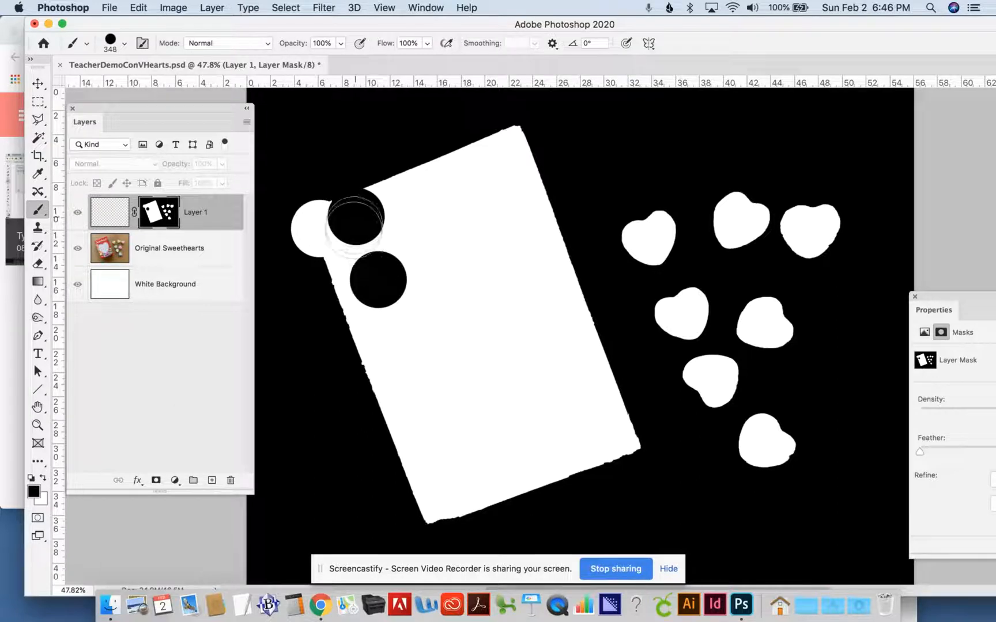
{"action": "mouse_move", "coordinate": [355, 217]}
{"action": "left_mouse_down"}
{"action": "mouse_move", "coordinate": [337, 252]}
{"action": "mouse_move", "coordinate": [316, 210]}
{"action": "mouse_move", "coordinate": [306, 234]}
{"action": "mouse_move", "coordinate": [522, 145]}
{"action": "mouse_move", "coordinate": [542, 256]}
{"action": "mouse_move", "coordinate": [632, 448]}
{"action": "mouse_move", "coordinate": [405, 524]}
{"action": "mouse_move", "coordinate": [522, 471]}
{"action": "mouse_move", "coordinate": [572, 464]}
{"action": "mouse_move", "coordinate": [565, 398]}
{"action": "mouse_move", "coordinate": [501, 237]}
{"action": "mouse_move", "coordinate": [480, 196]}
{"action": "mouse_move", "coordinate": [549, 459]}
{"action": "mouse_move", "coordinate": [492, 275]}
{"action": "mouse_move", "coordinate": [427, 169]}
{"action": "mouse_move", "coordinate": [488, 393]}
{"action": "mouse_move", "coordinate": [494, 452]}
{"action": "mouse_move", "coordinate": [443, 370]}
{"action": "mouse_move", "coordinate": [381, 223]}
{"action": "mouse_move", "coordinate": [403, 394]}
{"action": "mouse_move", "coordinate": [444, 473]}
{"action": "mouse_move", "coordinate": [362, 354]}
{"action": "mouse_move", "coordinate": [350, 300]}
{"action": "mouse_move", "coordinate": [351, 349]}
{"action": "left_mouse_up"}
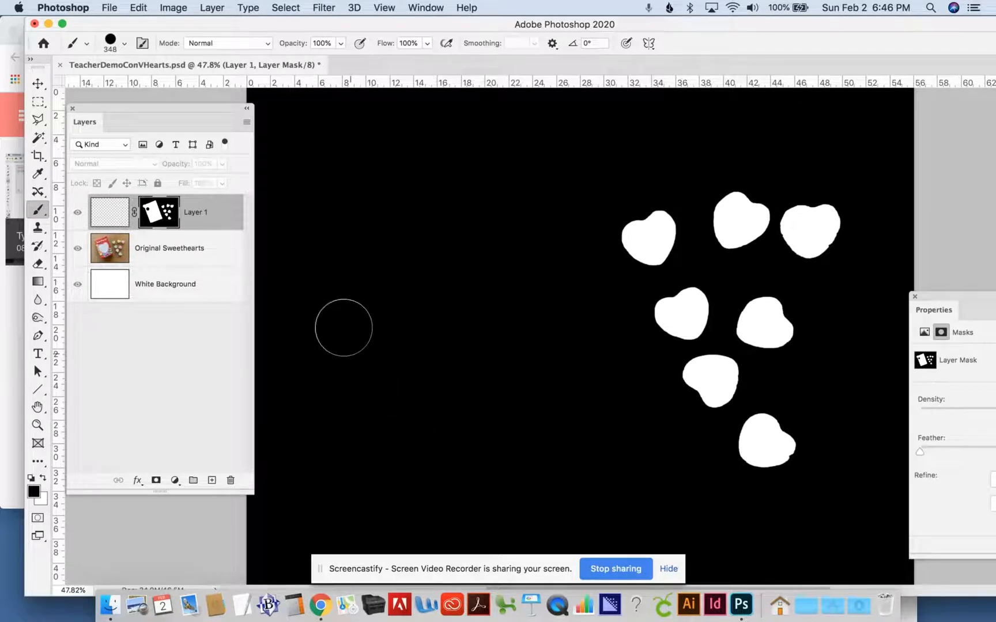
Paint pink on Layer 1's pixels over the three candy hearts in the upper row.
{"action": "left_click", "coordinate": [107, 215]}
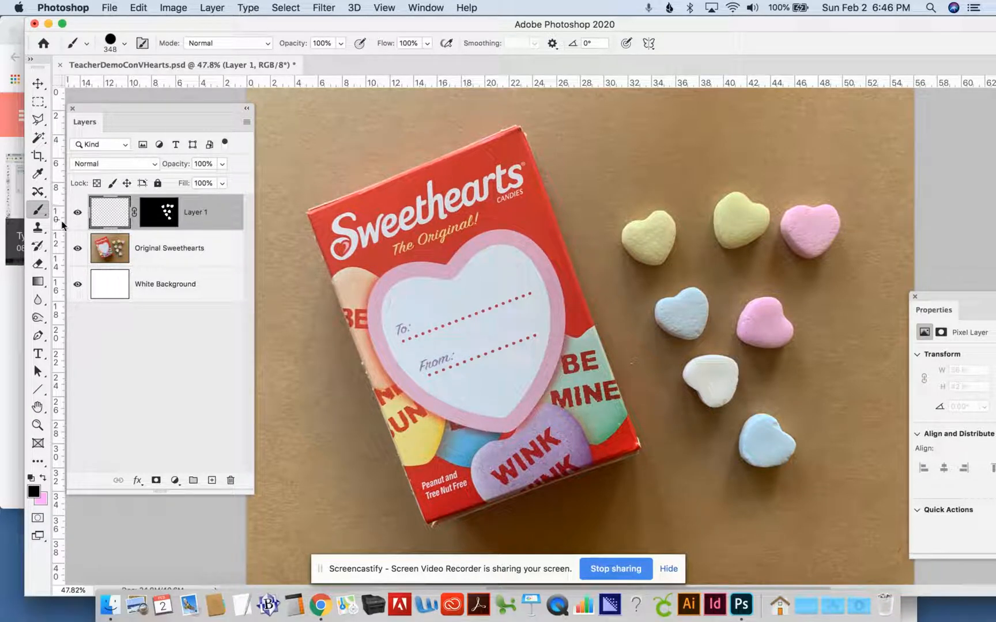
{"action": "left_click", "coordinate": [43, 478]}
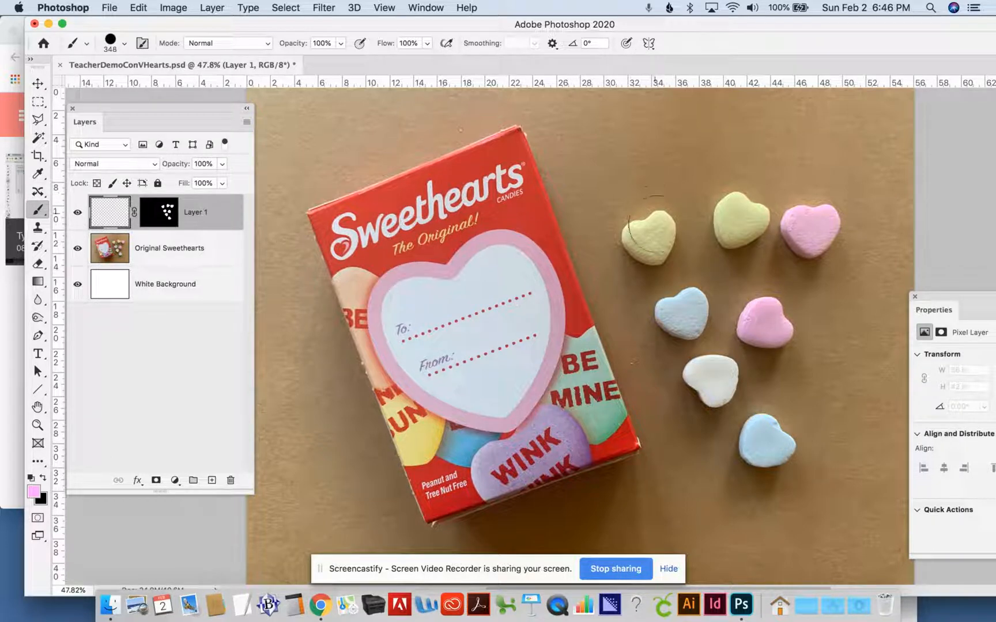
{"action": "left_click_drag", "start_coordinate": [656, 260], "coordinate": [637, 239]}
{"action": "mouse_move", "coordinate": [732, 231]}
{"action": "left_mouse_down"}
{"action": "mouse_move", "coordinate": [736, 203]}
{"action": "mouse_move", "coordinate": [749, 222]}
{"action": "mouse_move", "coordinate": [741, 230]}
{"action": "left_mouse_up"}
{"action": "left_click_drag", "start_coordinate": [807, 222], "coordinate": [811, 225]}
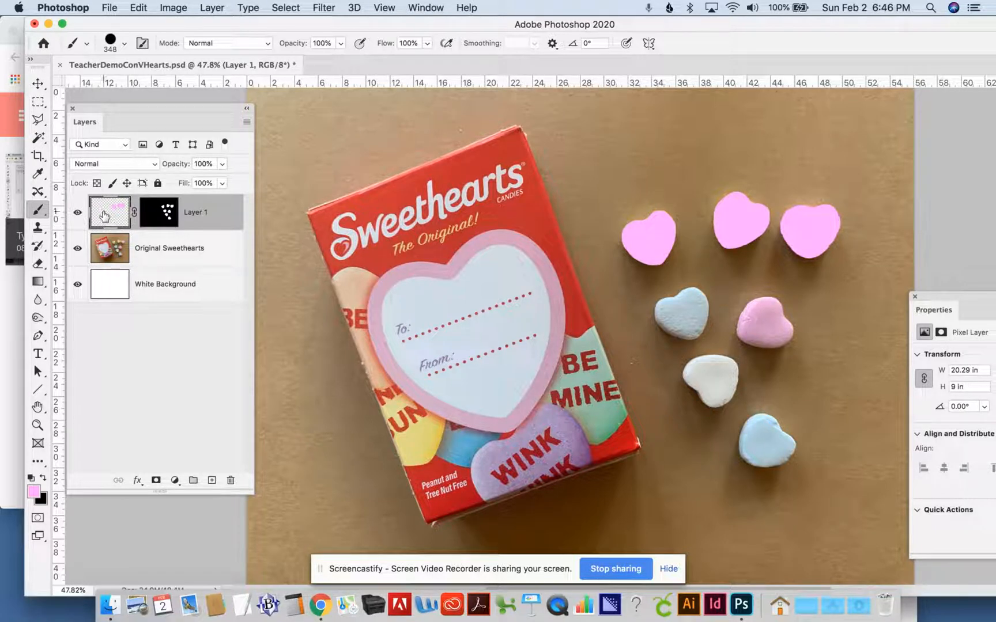
Try the Darken blend mode on Layer 1 and settle on Multiply.
{"action": "left_click", "coordinate": [98, 164]}
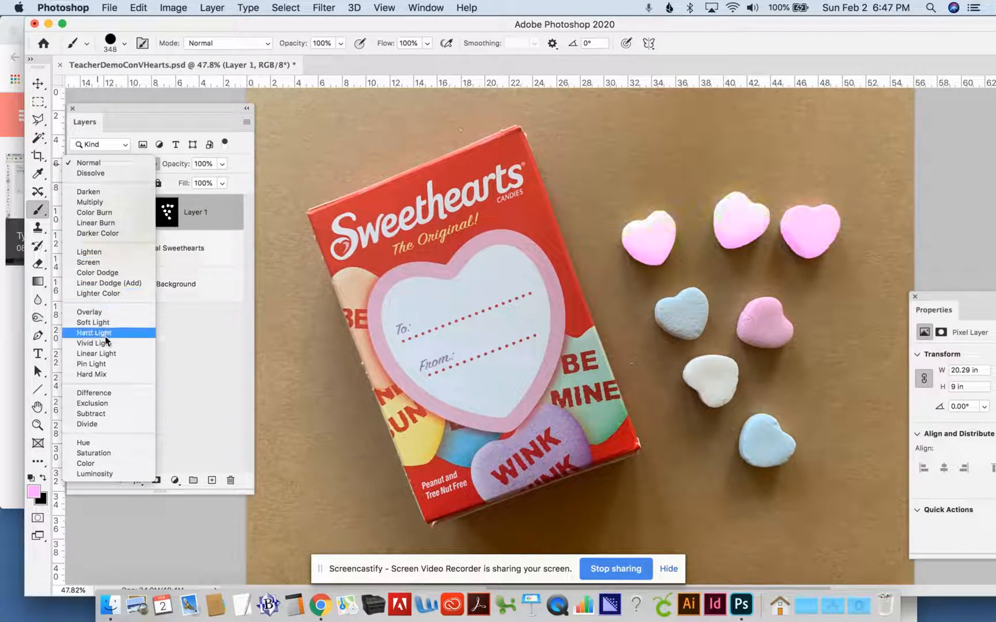
{"action": "left_click", "coordinate": [95, 190]}
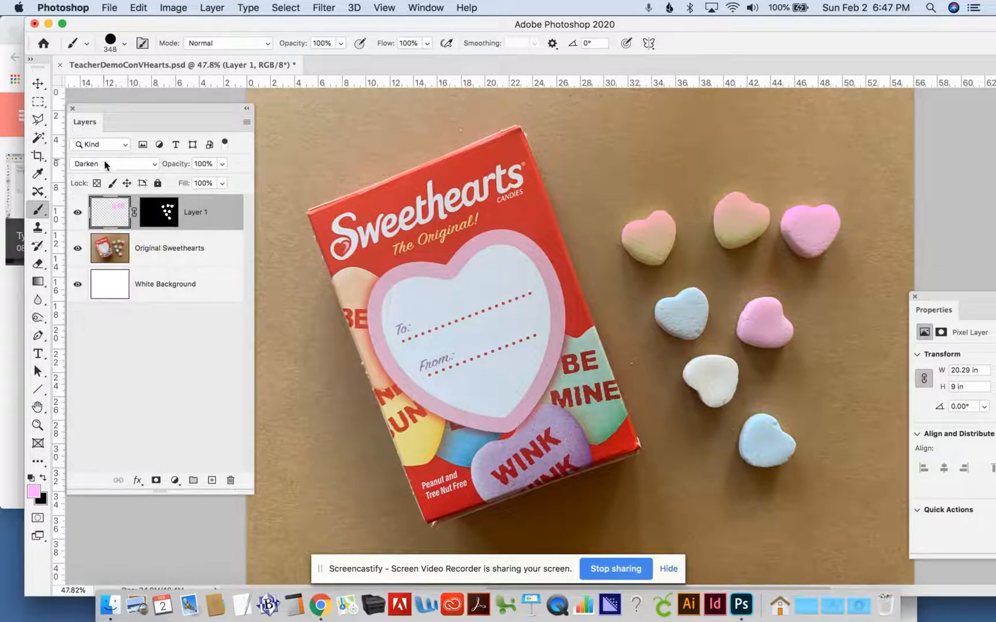
{"action": "left_click", "coordinate": [106, 163]}
{"action": "left_click", "coordinate": [104, 173]}
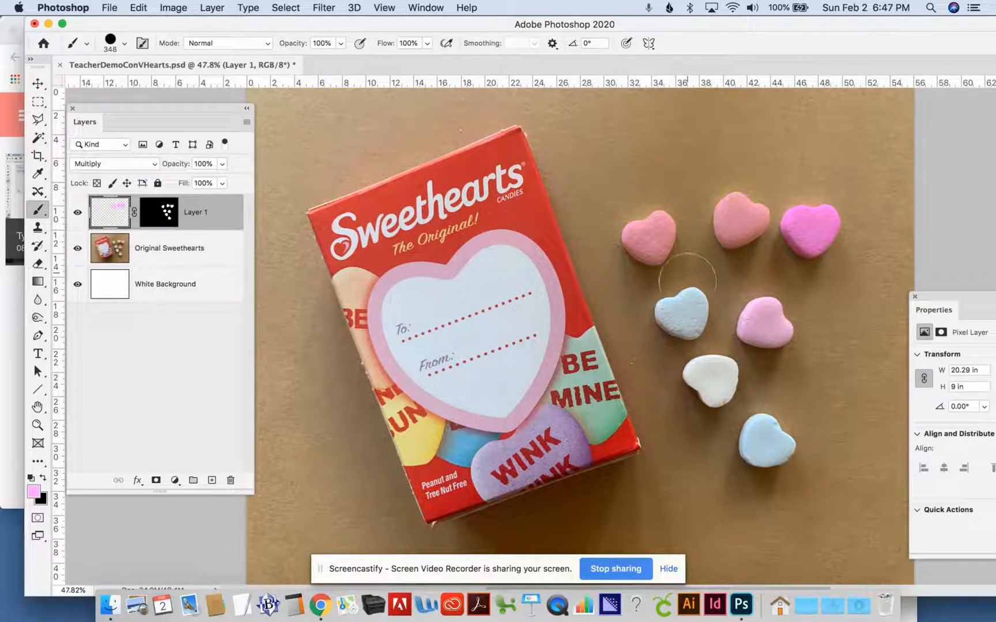
Set the foreground color to green and brush over the upper blue heart, the white heart and the masked box area on Layer 1.
{"action": "left_click", "coordinate": [33, 492]}
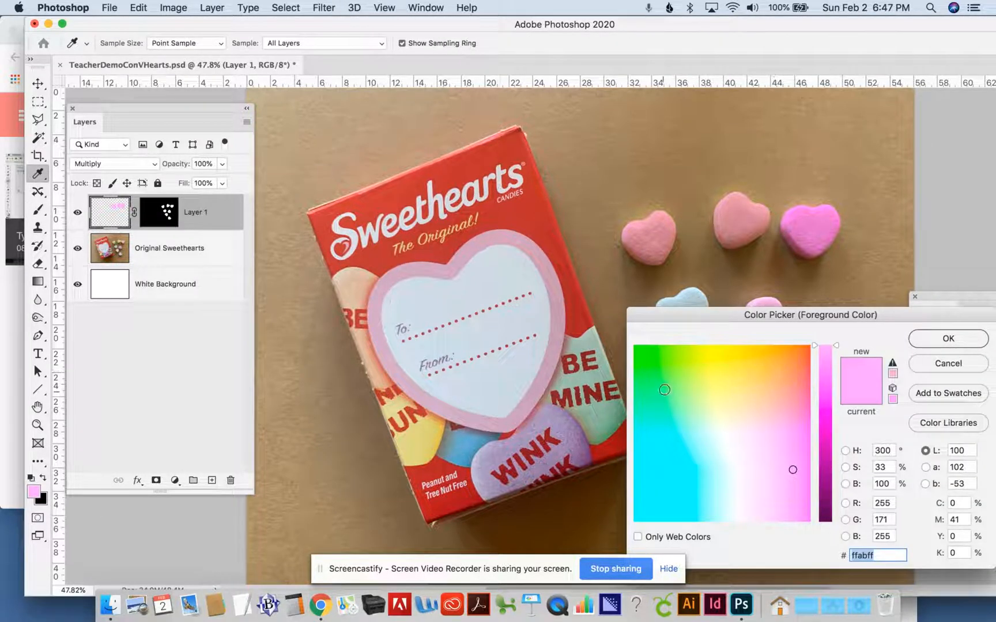
{"action": "left_click", "coordinate": [664, 390]}
{"action": "left_click", "coordinate": [956, 335]}
{"action": "key", "text": "b"}
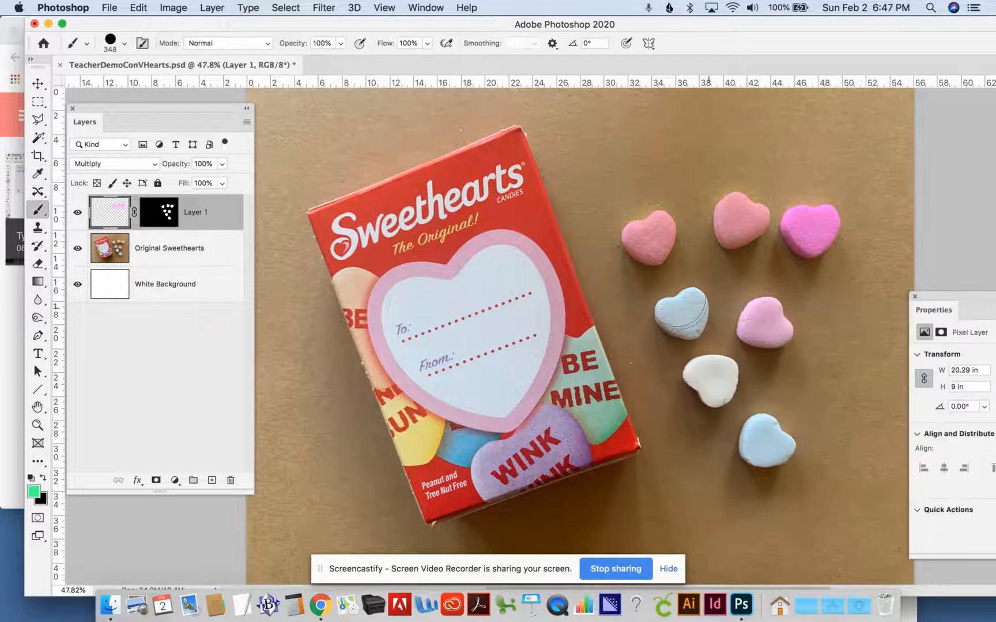
{"action": "left_click_drag", "start_coordinate": [680, 312], "coordinate": [689, 317]}
{"action": "mouse_move", "coordinate": [700, 368]}
{"action": "left_mouse_down"}
{"action": "mouse_move", "coordinate": [720, 375]}
{"action": "mouse_move", "coordinate": [714, 397]}
{"action": "mouse_move", "coordinate": [691, 381]}
{"action": "mouse_move", "coordinate": [729, 371]}
{"action": "mouse_move", "coordinate": [715, 403]}
{"action": "mouse_move", "coordinate": [712, 375]}
{"action": "left_mouse_up"}
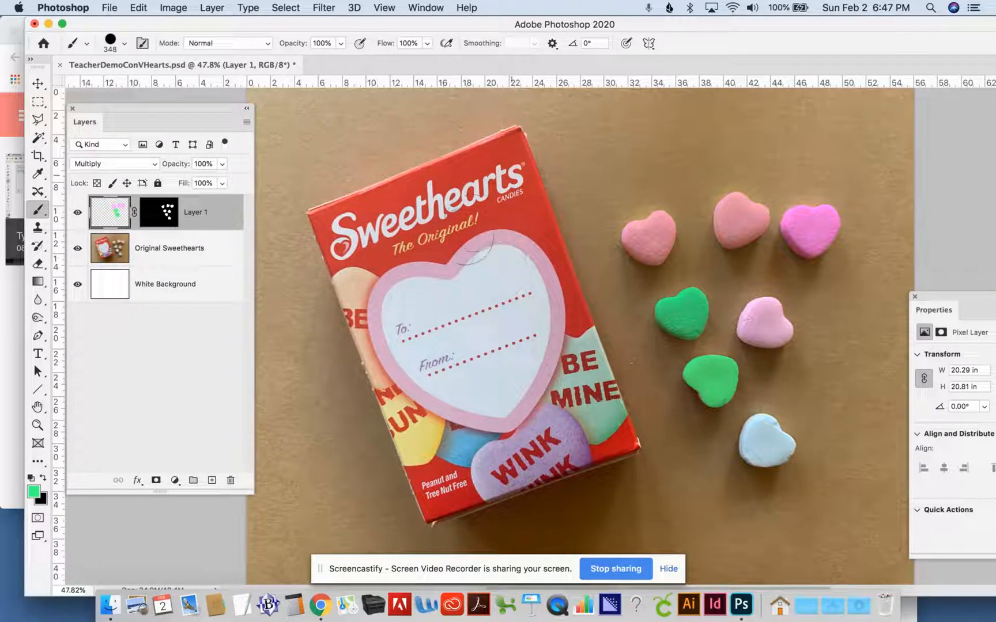
{"action": "left_click_drag", "start_coordinate": [485, 201], "coordinate": [491, 233]}
Outline the Sweethearts logo area on the box with the Polygonal Lasso, working on the Original Sweethearts layer.
{"action": "left_click", "coordinate": [184, 250]}
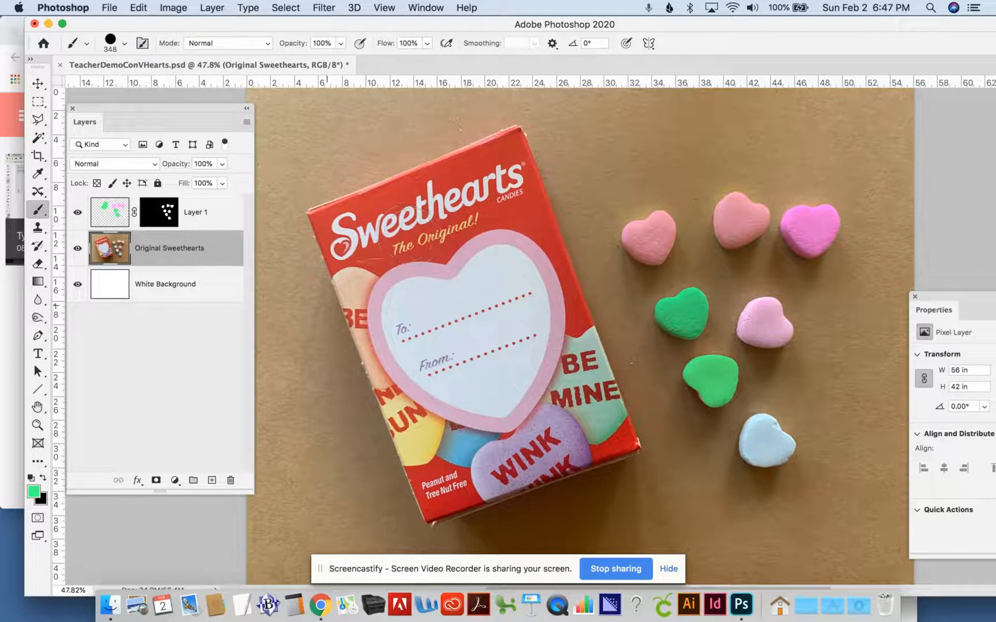
{"action": "left_click", "coordinate": [36, 119]}
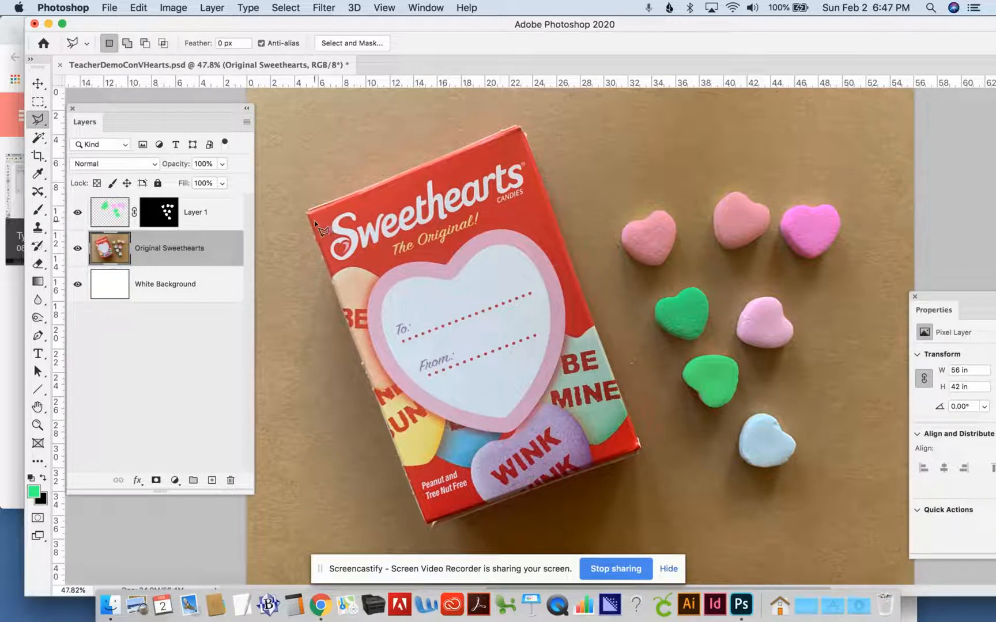
{"action": "left_click", "coordinate": [332, 267]}
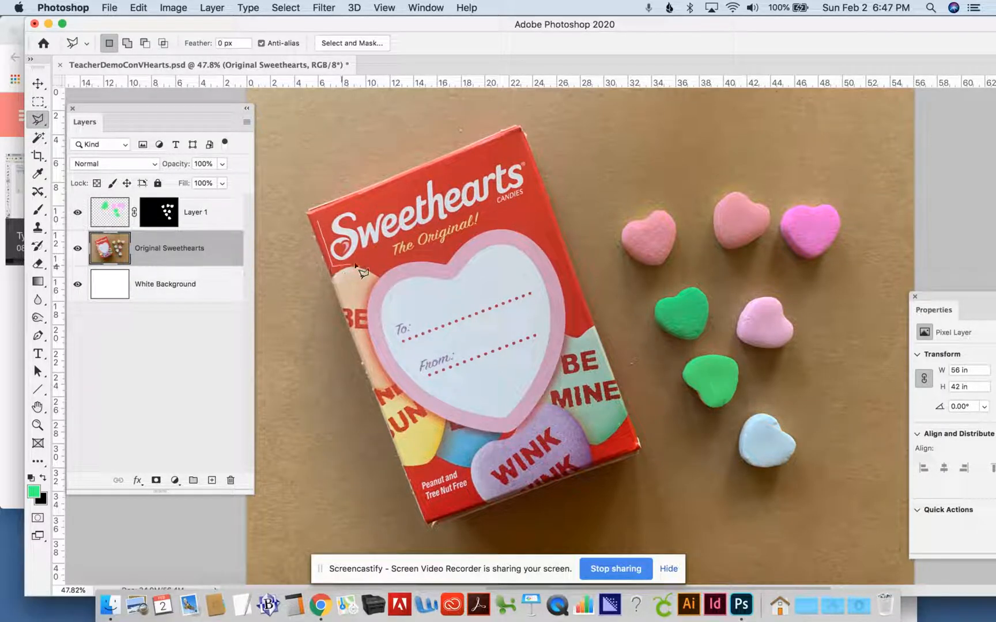
{"action": "left_click", "coordinate": [389, 257]}
{"action": "left_click", "coordinate": [407, 257]}
{"action": "left_click", "coordinate": [438, 252]}
{"action": "left_click", "coordinate": [459, 236]}
{"action": "left_click", "coordinate": [497, 216]}
{"action": "left_click", "coordinate": [536, 188]}
{"action": "left_click", "coordinate": [523, 151]}
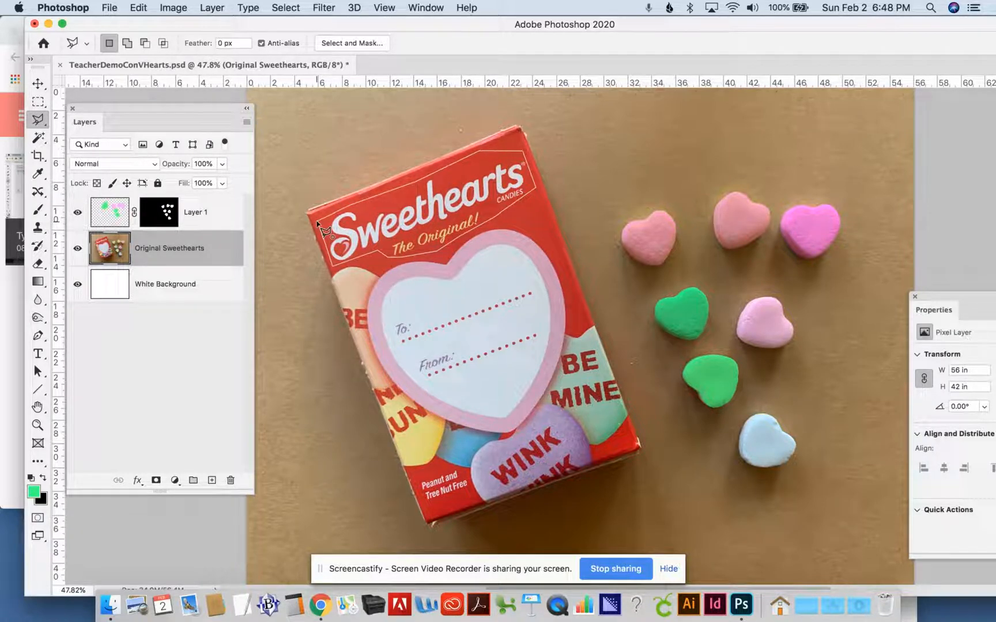
{"action": "scroll", "coordinate": [316, 224], "scroll_direction": "up", "scroll_amount": 2}
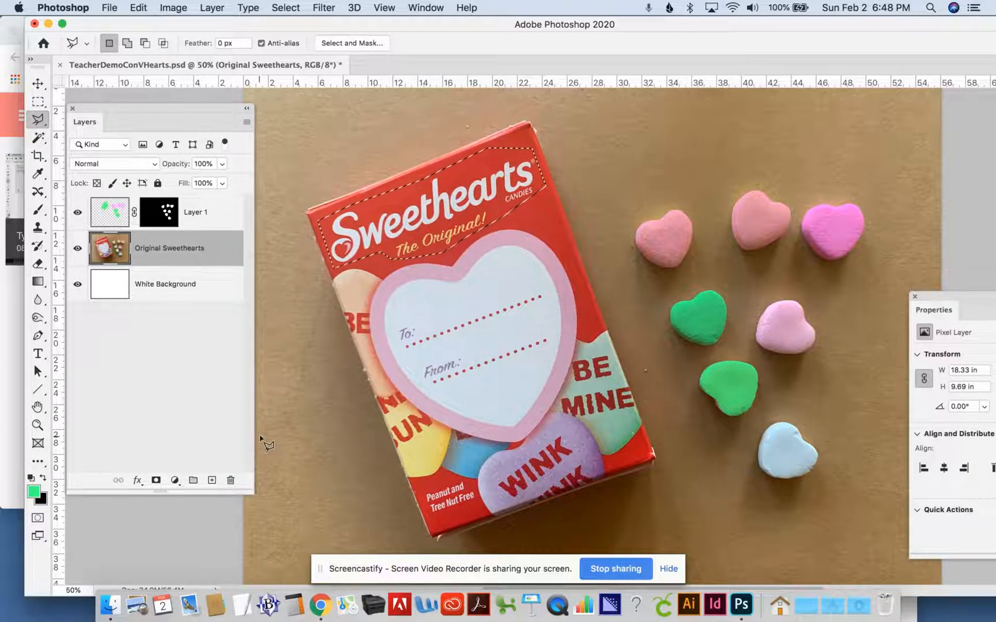
Copy the selected logo area to a new layer and toggle that layer's visibility to check it.
{"action": "key", "text": "ctrl+j"}
{"action": "scroll", "coordinate": [260, 437], "scroll_direction": "up", "scroll_amount": 3}
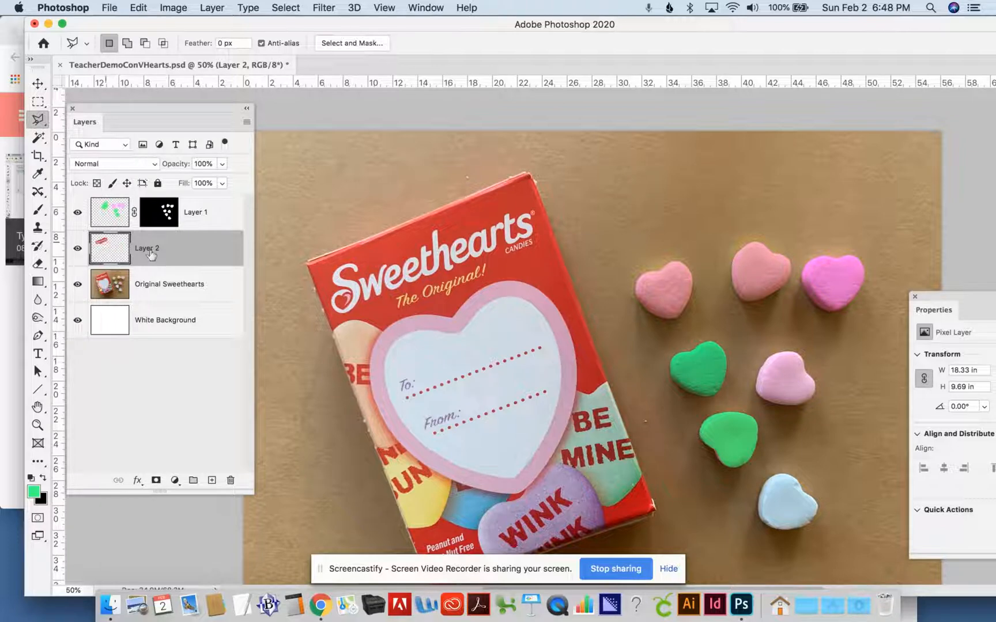
{"action": "left_click", "coordinate": [77, 249]}
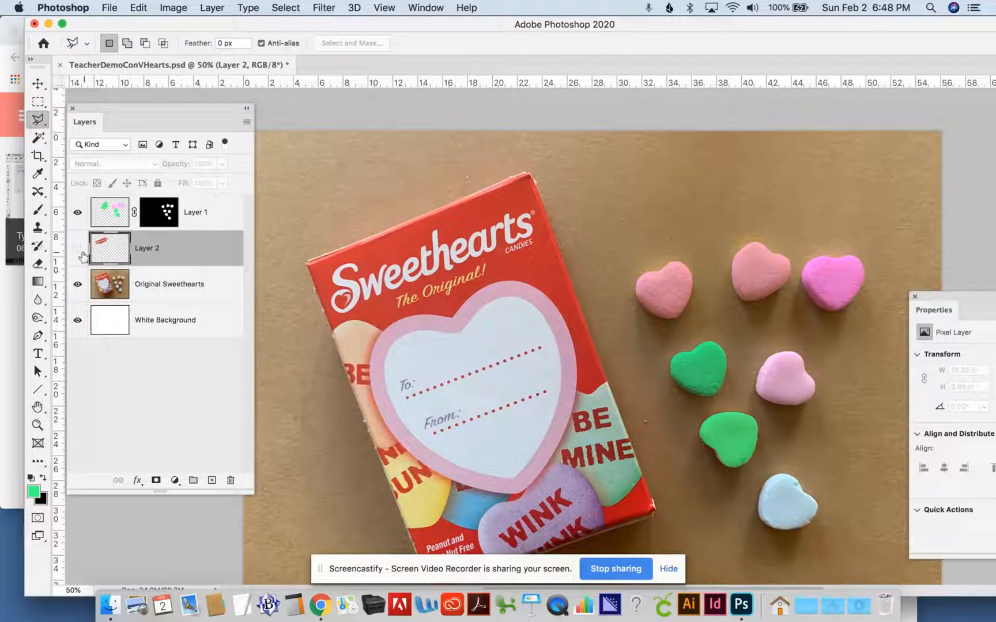
{"action": "left_click", "coordinate": [77, 250]}
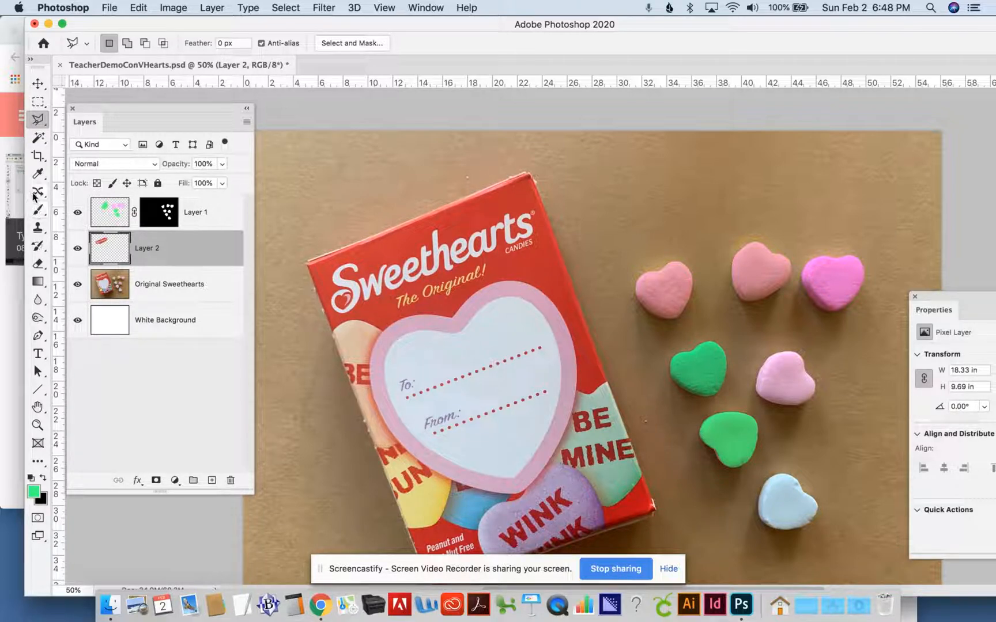
Sample the box's red as the foreground color and lock the transparent pixels of Layer 2.
{"action": "left_click", "coordinate": [37, 173]}
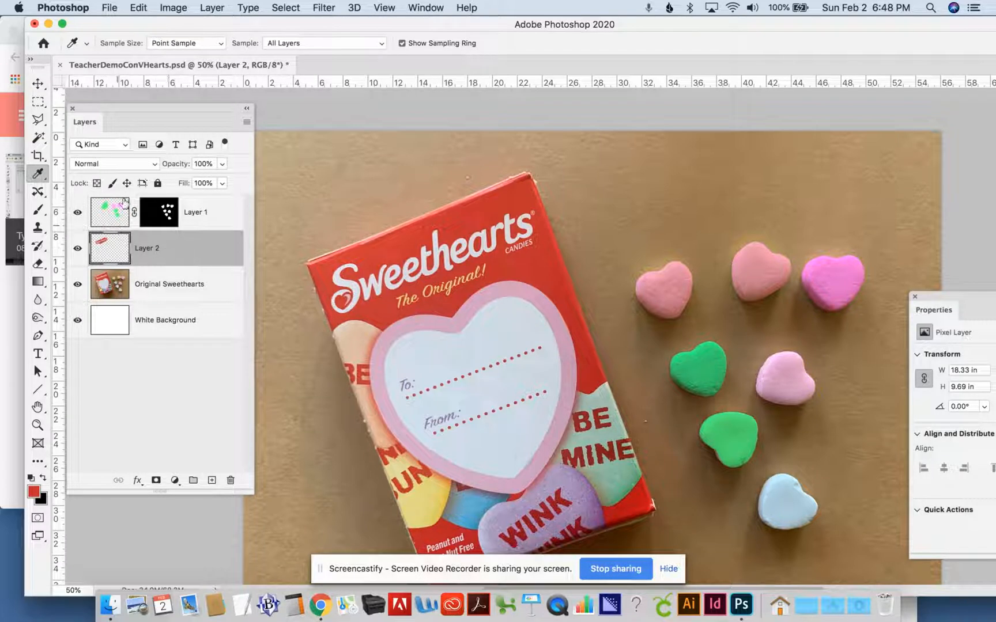
{"action": "left_click", "coordinate": [96, 184]}
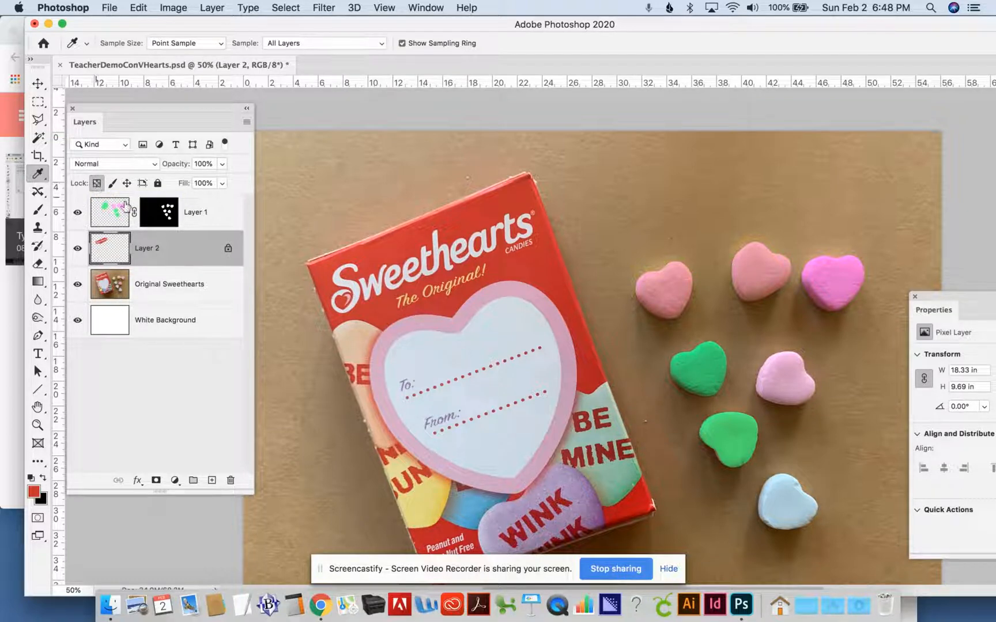
Isolate Layer 2, brush red over the whole logo patch, and show the other layers again.
{"action": "left_click", "coordinate": [77, 285]}
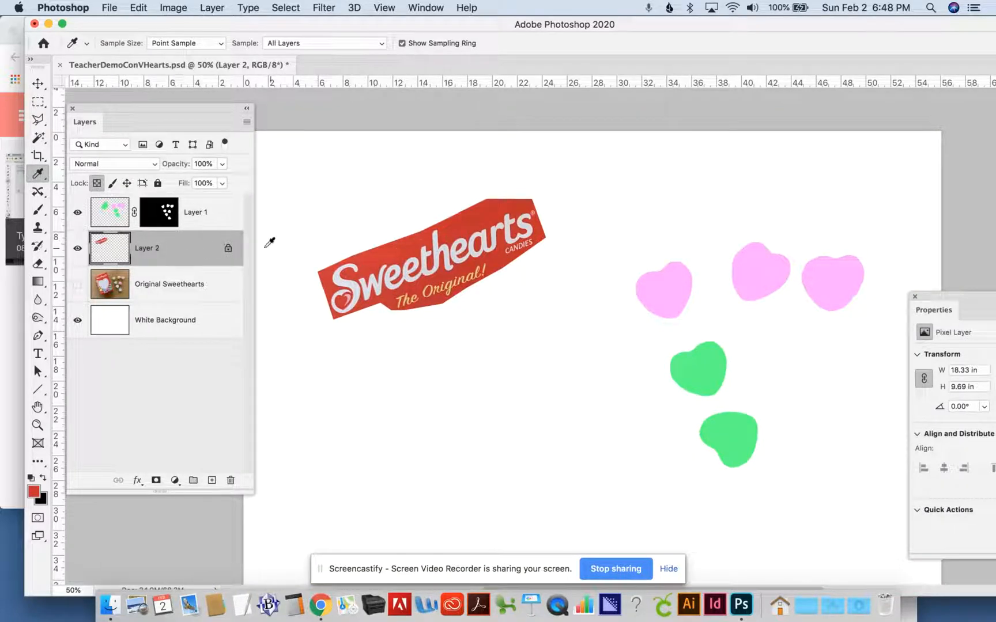
{"action": "left_click", "coordinate": [78, 321]}
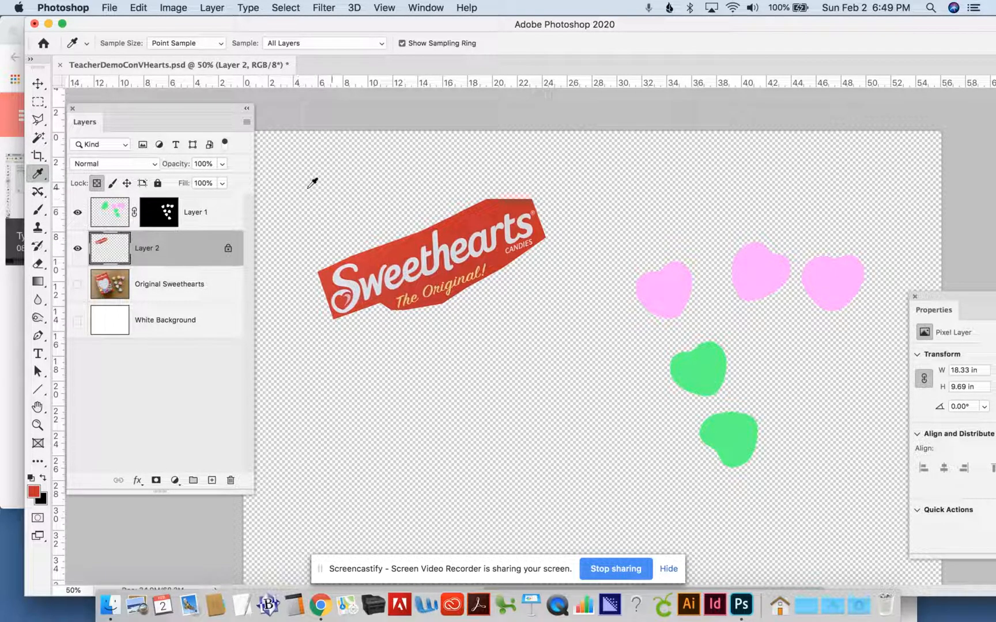
{"action": "left_click", "coordinate": [78, 213]}
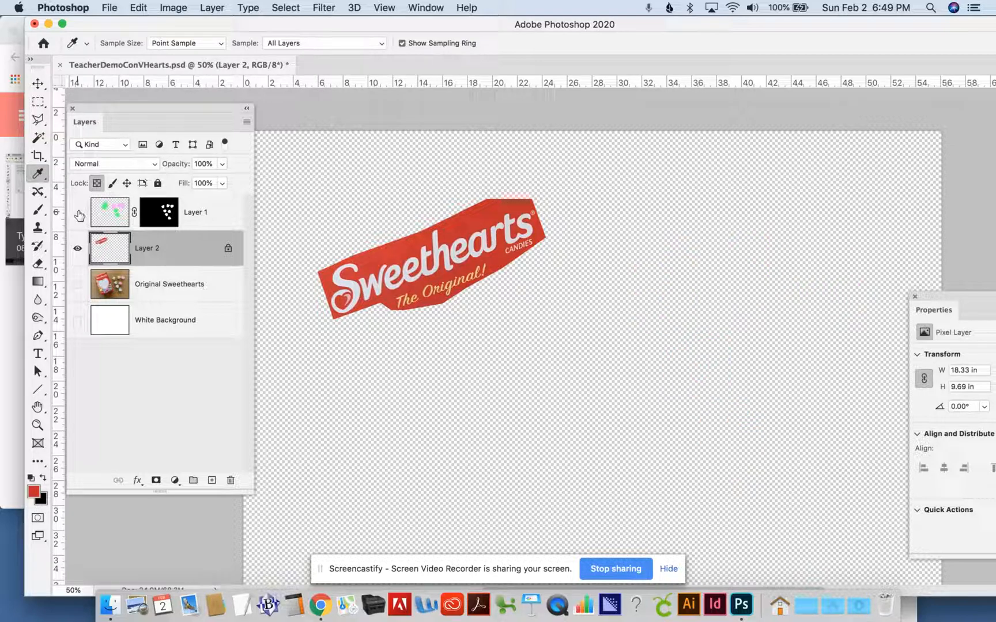
{"action": "left_click", "coordinate": [38, 211]}
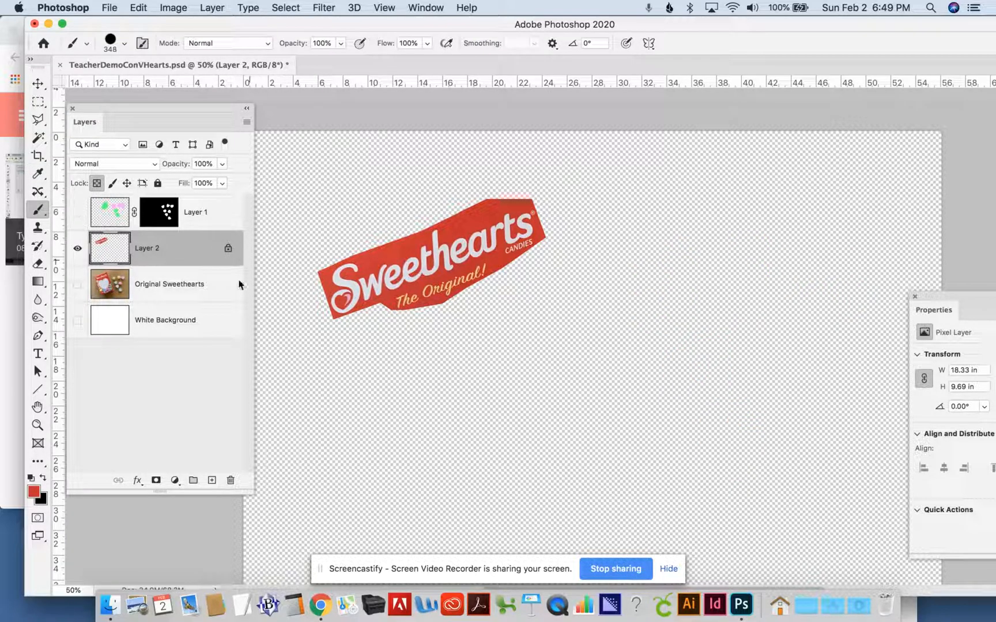
{"action": "mouse_move", "coordinate": [365, 314]}
{"action": "left_mouse_down"}
{"action": "mouse_move", "coordinate": [453, 251]}
{"action": "mouse_move", "coordinate": [389, 291]}
{"action": "mouse_move", "coordinate": [528, 219]}
{"action": "mouse_move", "coordinate": [543, 230]}
{"action": "mouse_move", "coordinate": [427, 224]}
{"action": "mouse_move", "coordinate": [361, 303]}
{"action": "mouse_move", "coordinate": [329, 260]}
{"action": "left_mouse_up"}
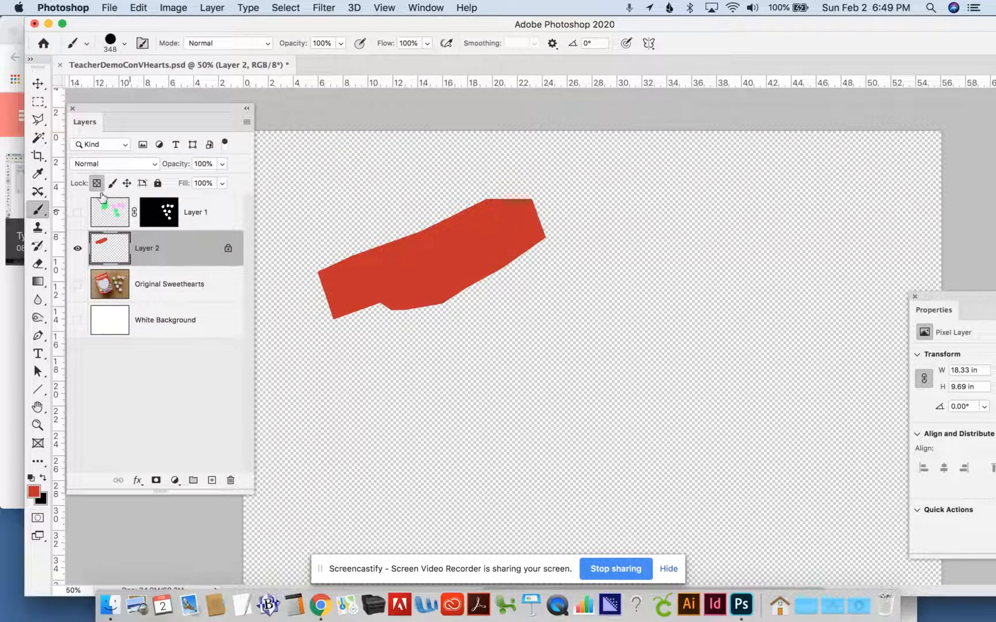
{"action": "left_click", "coordinate": [77, 212]}
{"action": "left_click", "coordinate": [77, 284]}
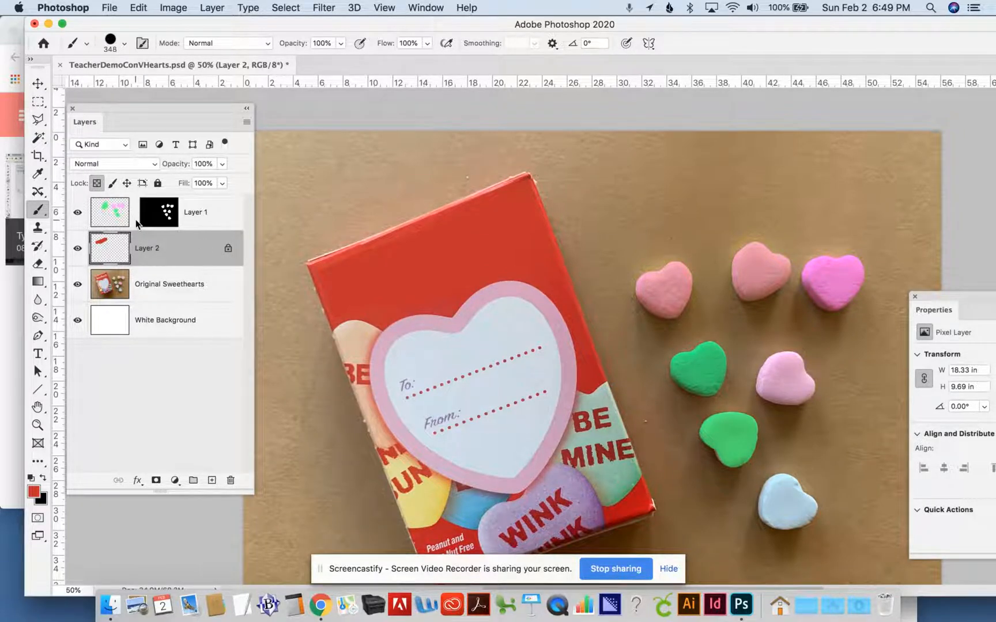
Mask the Original Sweethearts layer using Select Subject, and move that mask onto a new layer directly above it.
{"action": "left_click", "coordinate": [191, 286]}
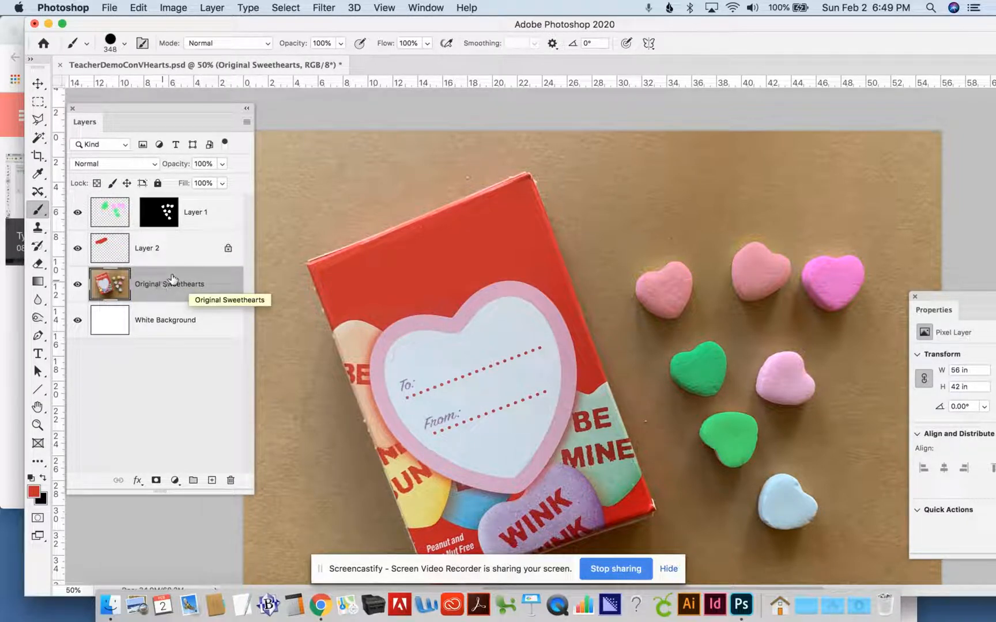
{"action": "left_click", "coordinate": [38, 138]}
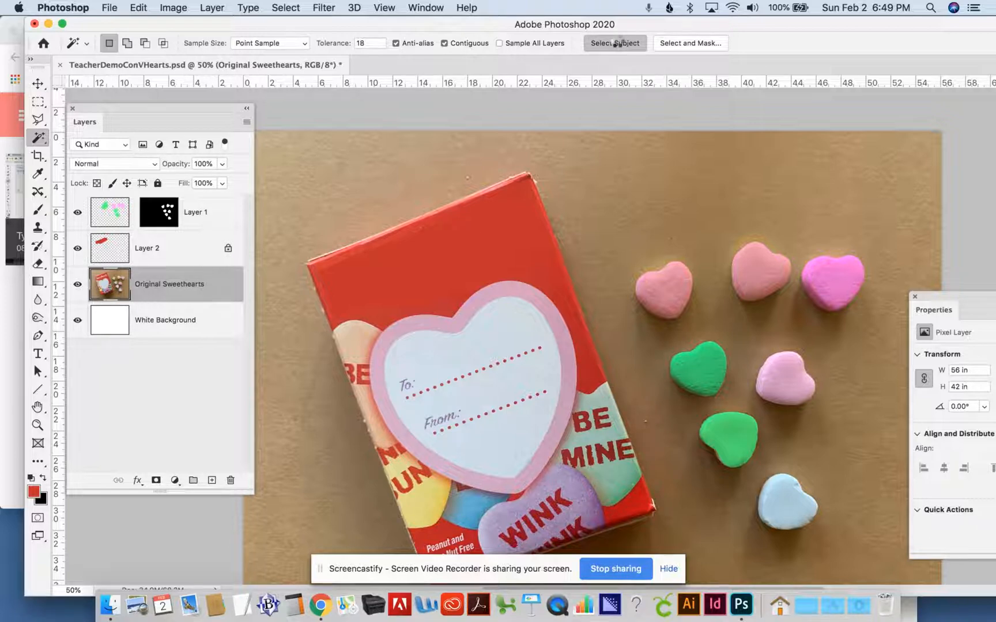
{"action": "left_click", "coordinate": [156, 482]}
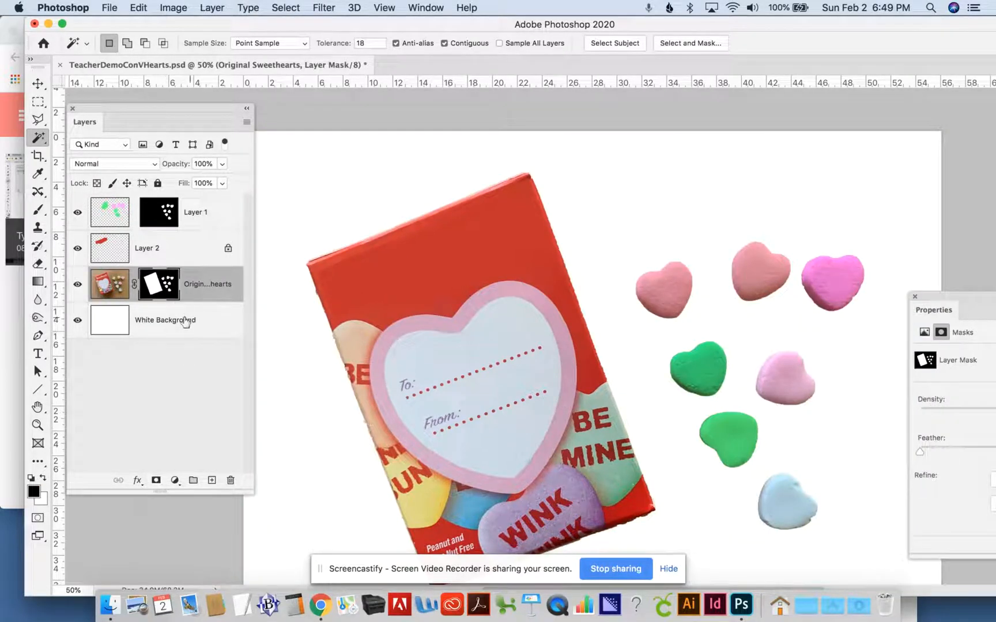
{"action": "left_click", "coordinate": [212, 480]}
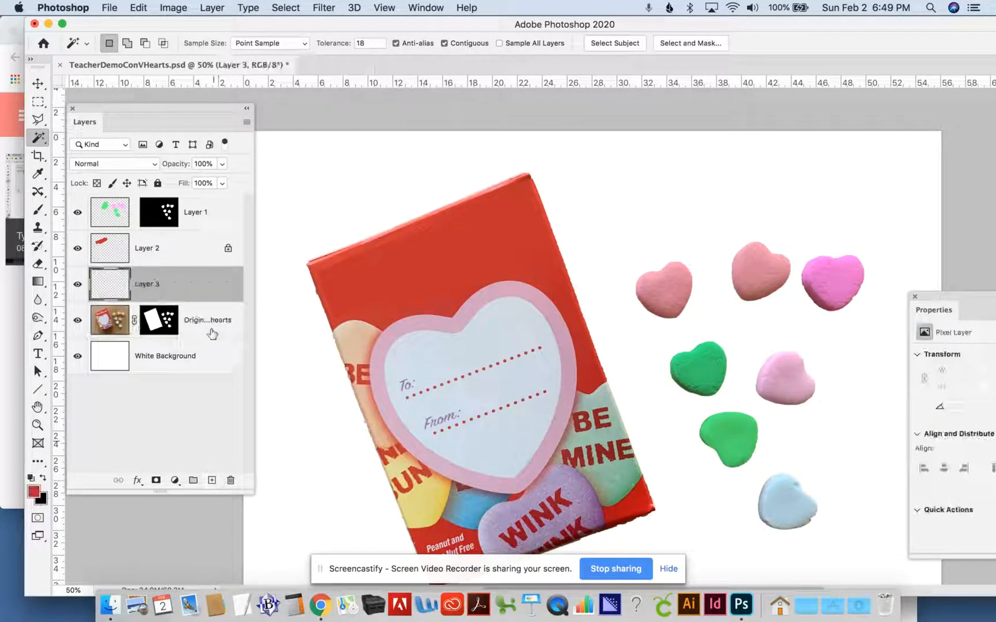
{"action": "left_click_drag", "start_coordinate": [165, 319], "coordinate": [166, 288]}
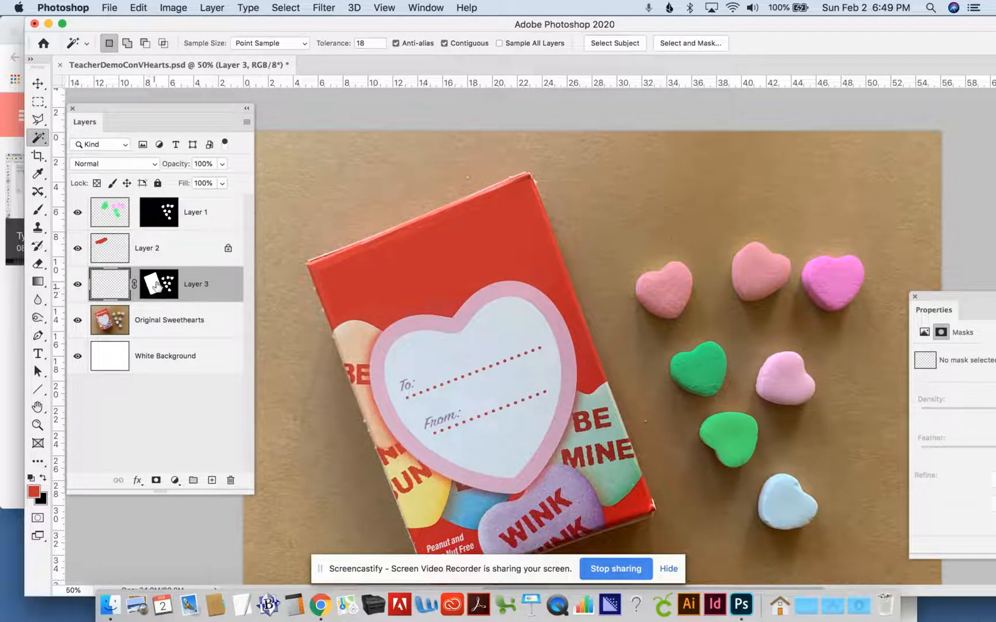
Display Layer 3's mask on its own and paint the candy hearts black, keeping only the box white, then return to the image.
{"action": "left_click", "coordinate": [156, 285], "text": "alt"}
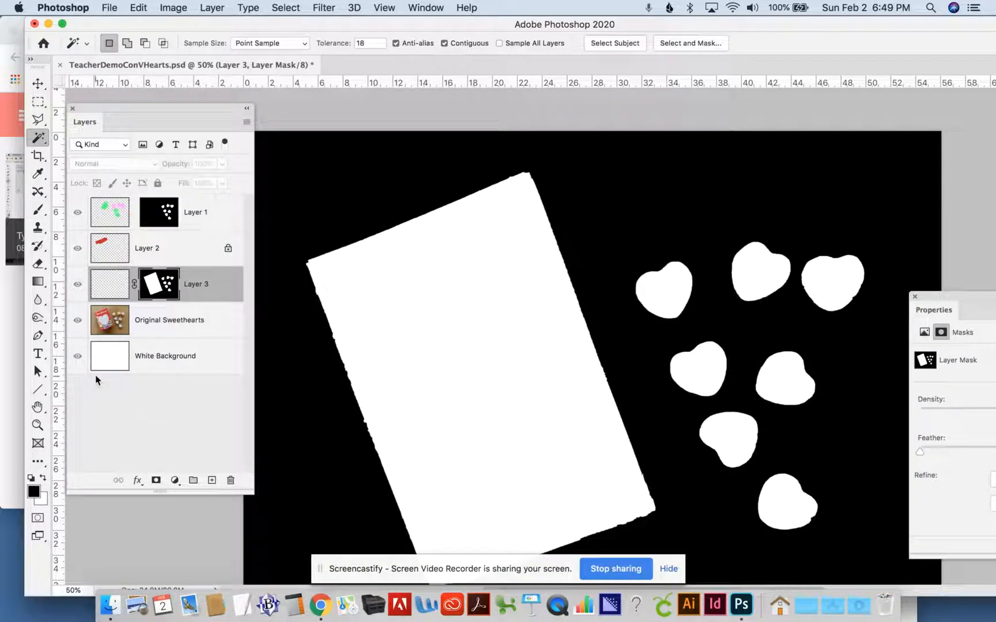
{"action": "key", "text": "b"}
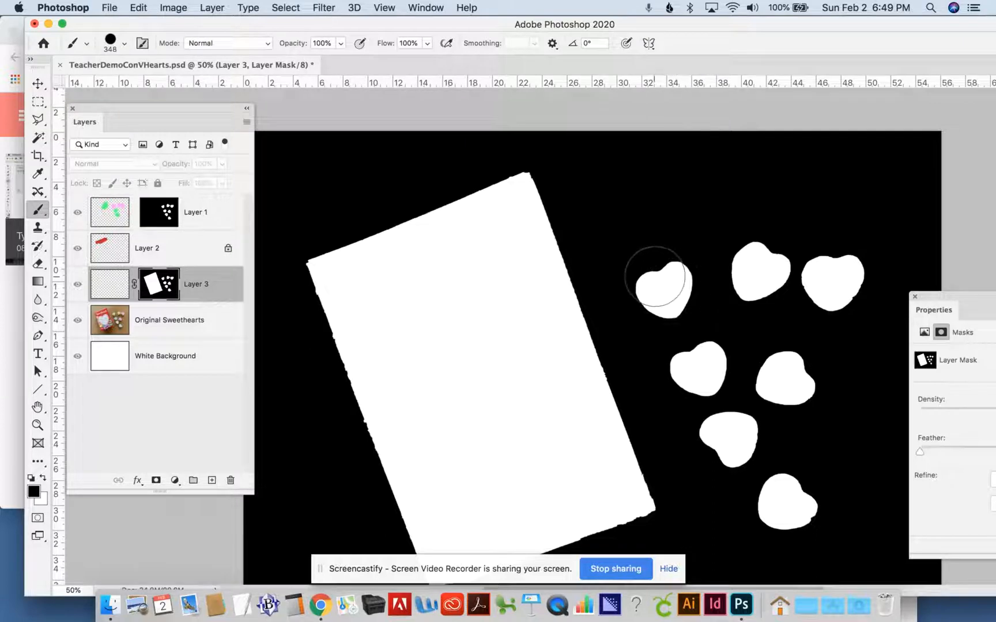
{"action": "mouse_move", "coordinate": [655, 276]}
{"action": "left_mouse_down"}
{"action": "mouse_move", "coordinate": [672, 297]}
{"action": "mouse_move", "coordinate": [681, 273]}
{"action": "mouse_move", "coordinate": [703, 279]}
{"action": "mouse_move", "coordinate": [718, 268]}
{"action": "mouse_move", "coordinate": [831, 293]}
{"action": "mouse_move", "coordinate": [862, 277]}
{"action": "mouse_move", "coordinate": [759, 231]}
{"action": "mouse_move", "coordinate": [765, 377]}
{"action": "mouse_move", "coordinate": [795, 380]}
{"action": "mouse_move", "coordinate": [807, 405]}
{"action": "mouse_move", "coordinate": [796, 372]}
{"action": "mouse_move", "coordinate": [789, 362]}
{"action": "mouse_move", "coordinate": [825, 515]}
{"action": "mouse_move", "coordinate": [804, 538]}
{"action": "mouse_move", "coordinate": [788, 478]}
{"action": "mouse_move", "coordinate": [769, 500]}
{"action": "mouse_move", "coordinate": [731, 454]}
{"action": "mouse_move", "coordinate": [719, 373]}
{"action": "mouse_move", "coordinate": [682, 357]}
{"action": "mouse_move", "coordinate": [725, 376]}
{"action": "mouse_move", "coordinate": [726, 443]}
{"action": "left_mouse_up"}
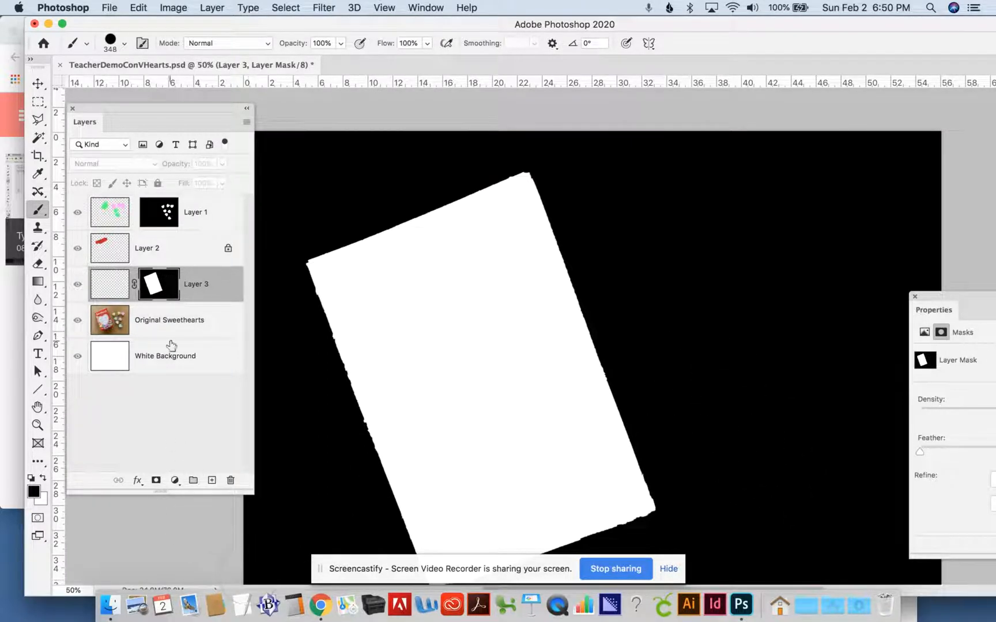
{"action": "left_click", "coordinate": [161, 288], "text": "alt"}
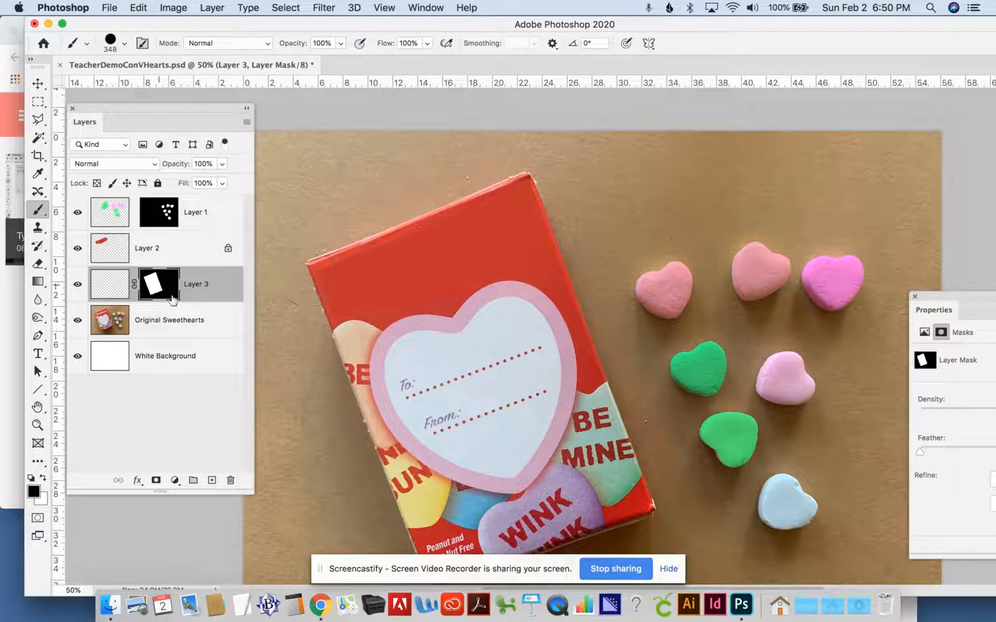
Add a Solid Color fill layer in blue 0073b6 above Layer 3 and set its blend mode to Multiply.
{"action": "left_click", "coordinate": [106, 287]}
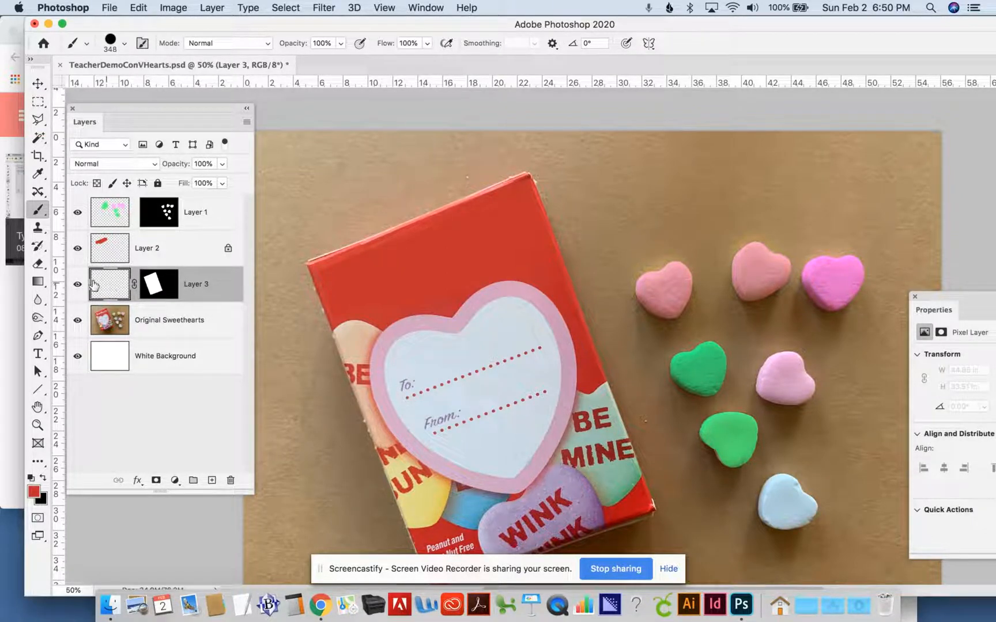
{"action": "left_click", "coordinate": [175, 481]}
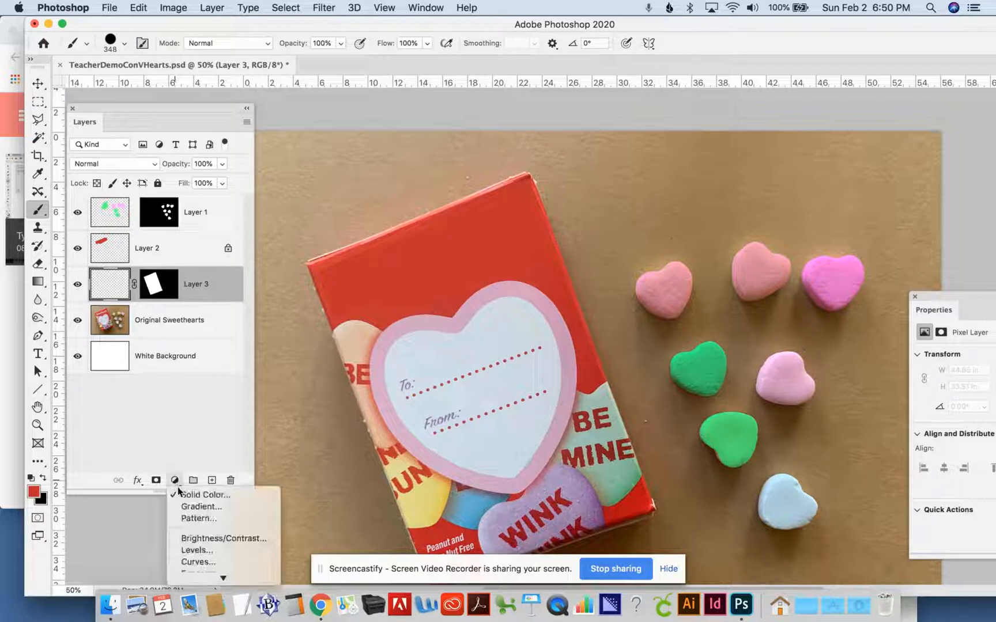
{"action": "left_click", "coordinate": [183, 494]}
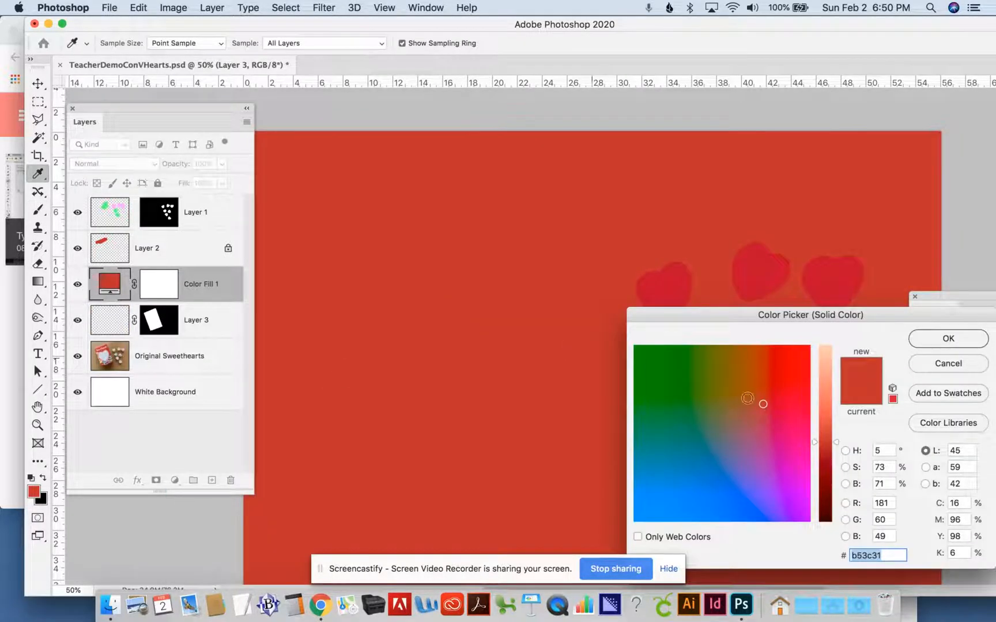
{"action": "left_click_drag", "start_coordinate": [763, 404], "coordinate": [710, 466]}
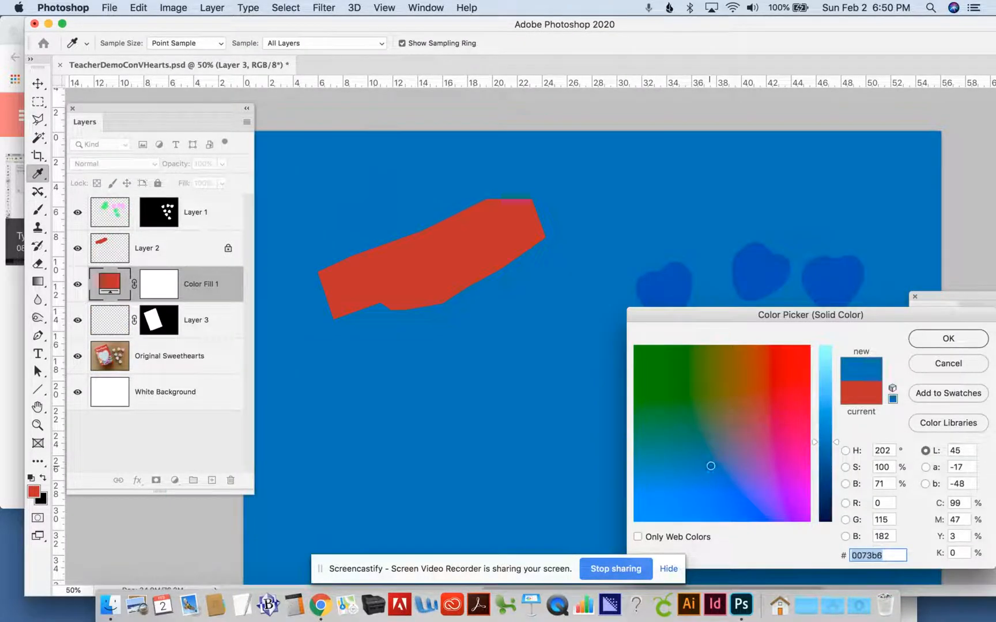
{"action": "left_click", "coordinate": [948, 338]}
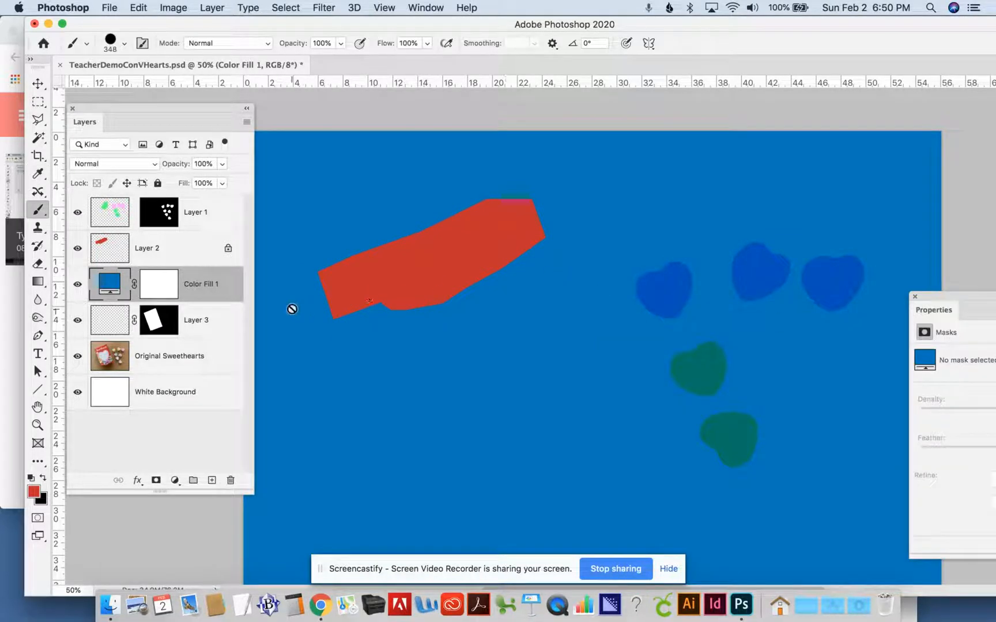
{"action": "left_click", "coordinate": [95, 165]}
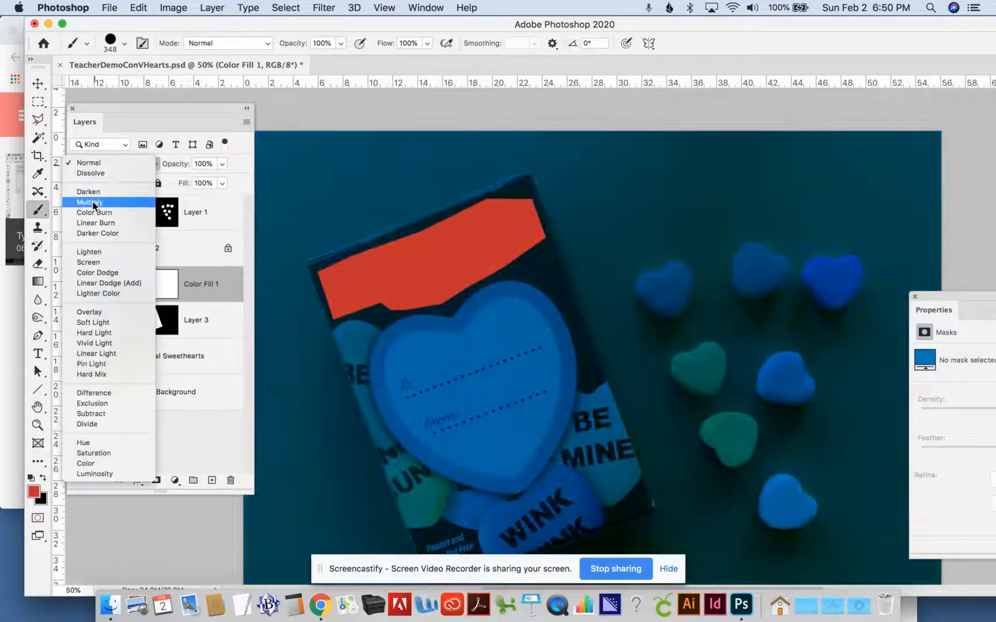
{"action": "left_click", "coordinate": [92, 202]}
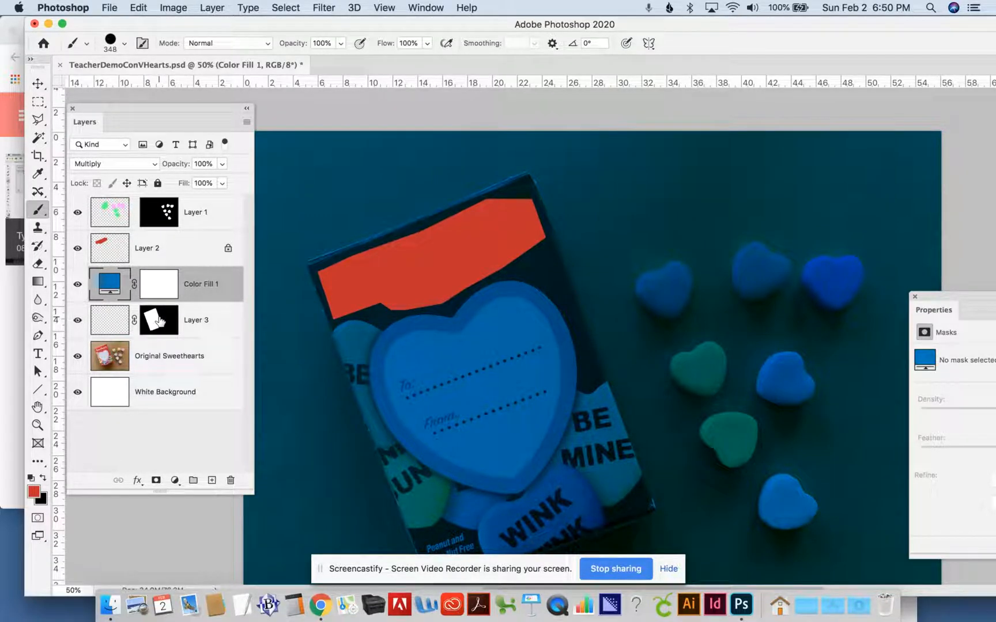
Replace the blue fill layer's mask with Layer 3's box mask and move Layer 2 directly above Original Sweethearts.
{"action": "left_click_drag", "start_coordinate": [160, 321], "coordinate": [160, 287]}
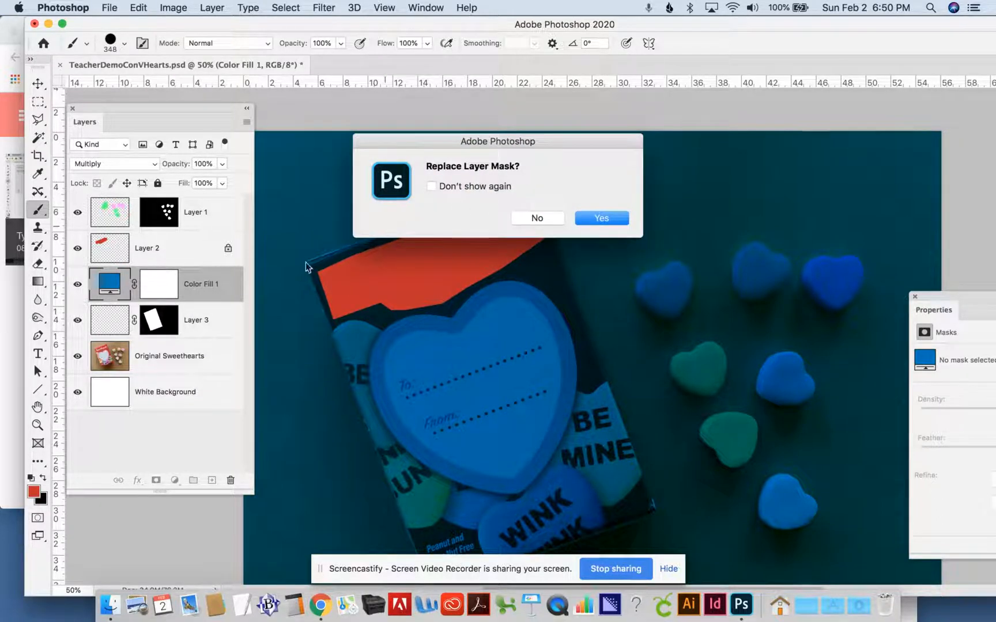
{"action": "left_click", "coordinate": [599, 218]}
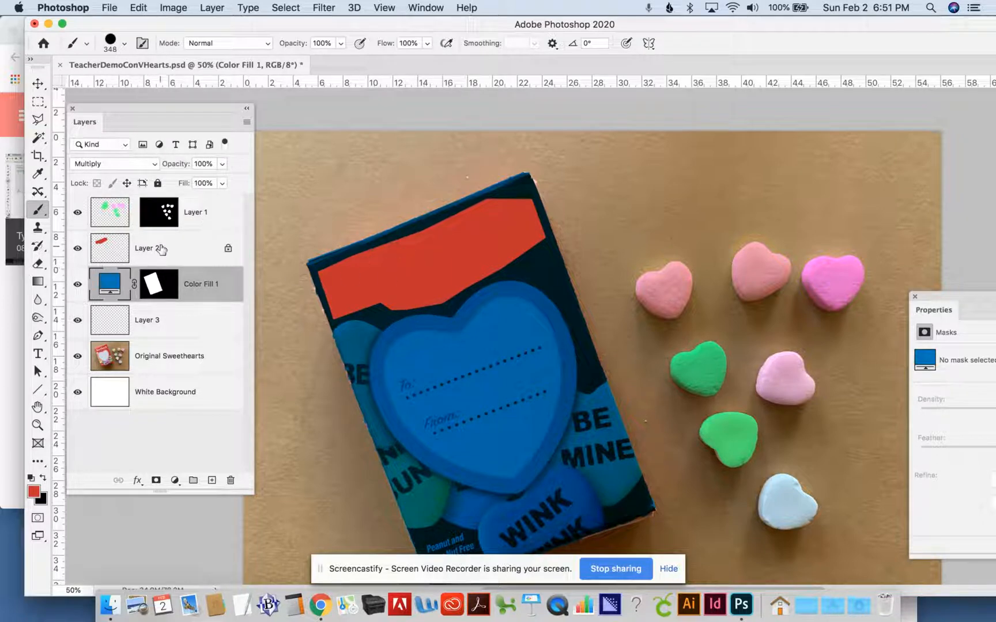
{"action": "left_click_drag", "start_coordinate": [155, 248], "coordinate": [159, 339]}
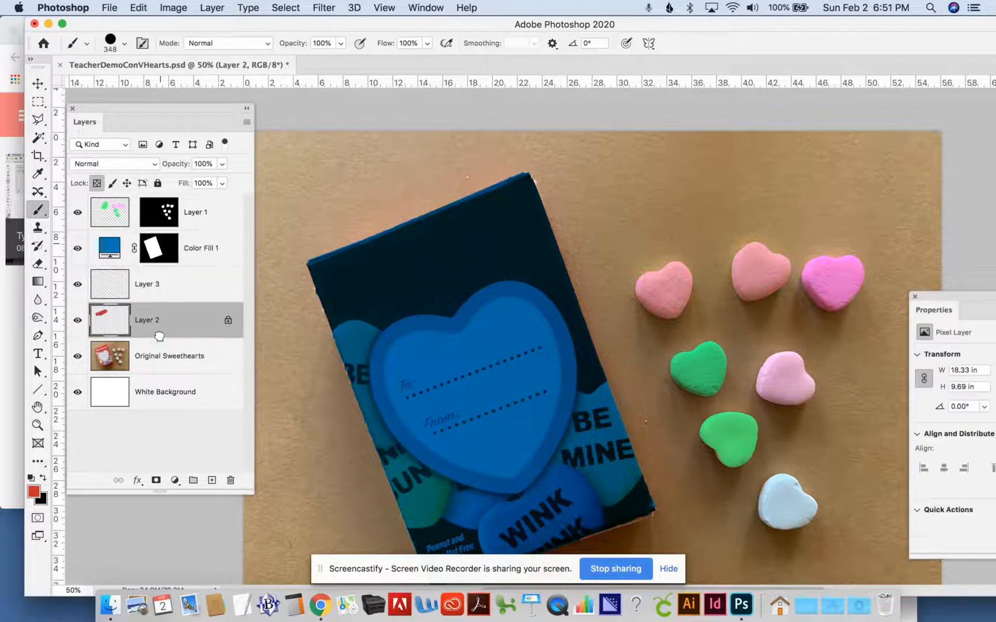
Delete the empty Layer 3 and confirm its removal.
{"action": "left_click", "coordinate": [157, 284]}
{"action": "left_click", "coordinate": [230, 480]}
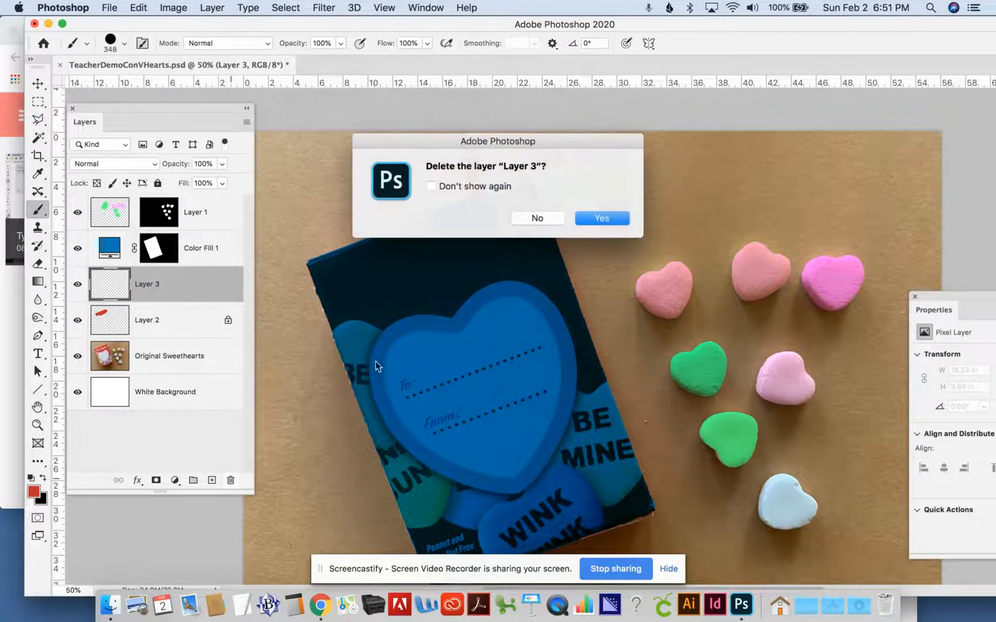
{"action": "left_click", "coordinate": [610, 213]}
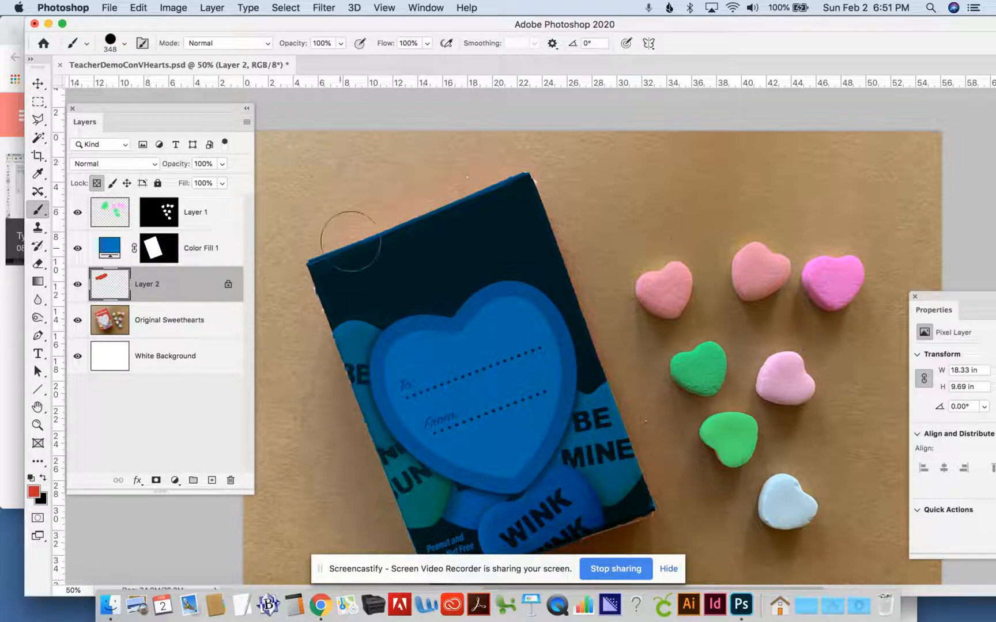
Add the text "Solano Sweethearts" in 36 pt Komika Axis near the top of the box, on a new type layer above Layer 1.
{"action": "left_click", "coordinate": [213, 211]}
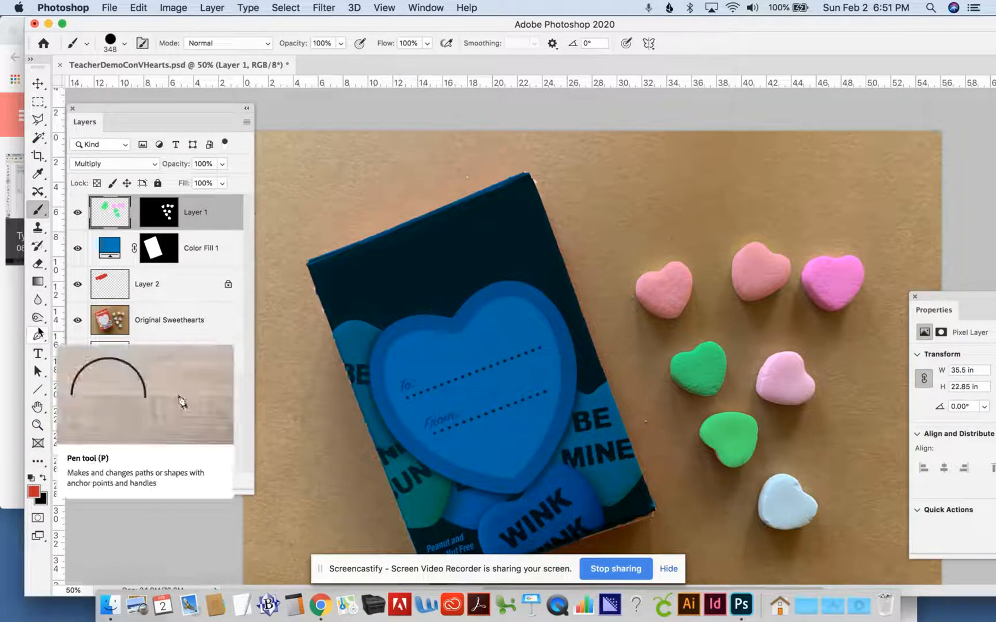
{"action": "key", "text": "t"}
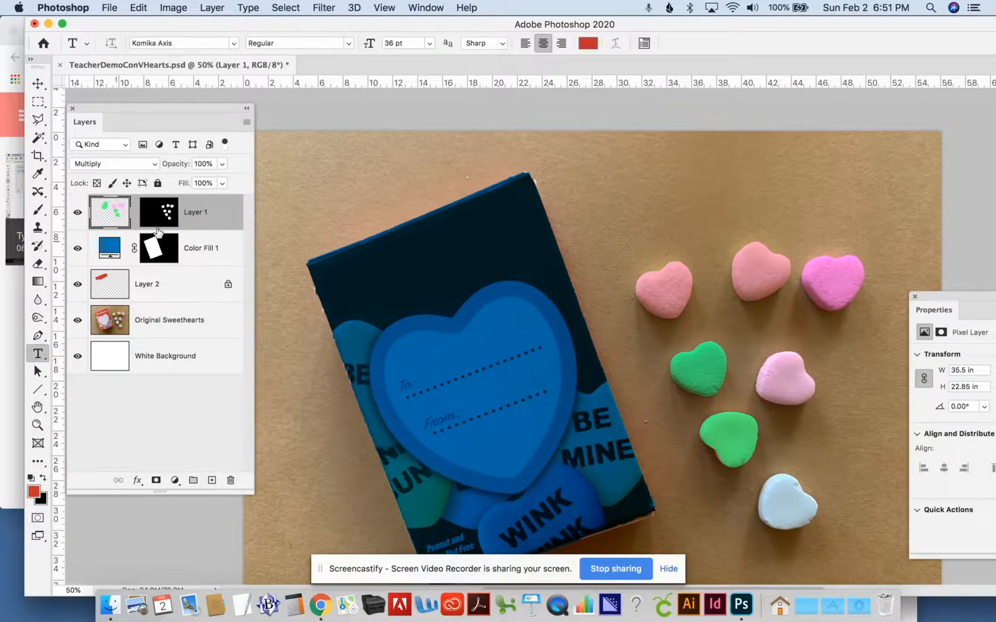
{"action": "left_click", "coordinate": [373, 261]}
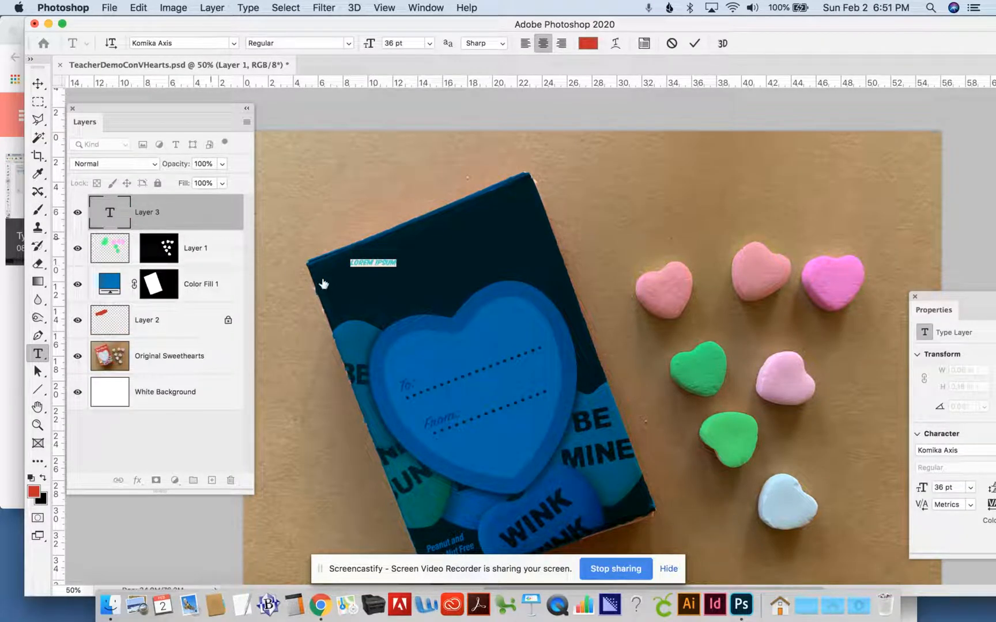
{"action": "triple_click", "coordinate": [369, 263]}
{"action": "type", "text": "Sweeth"}
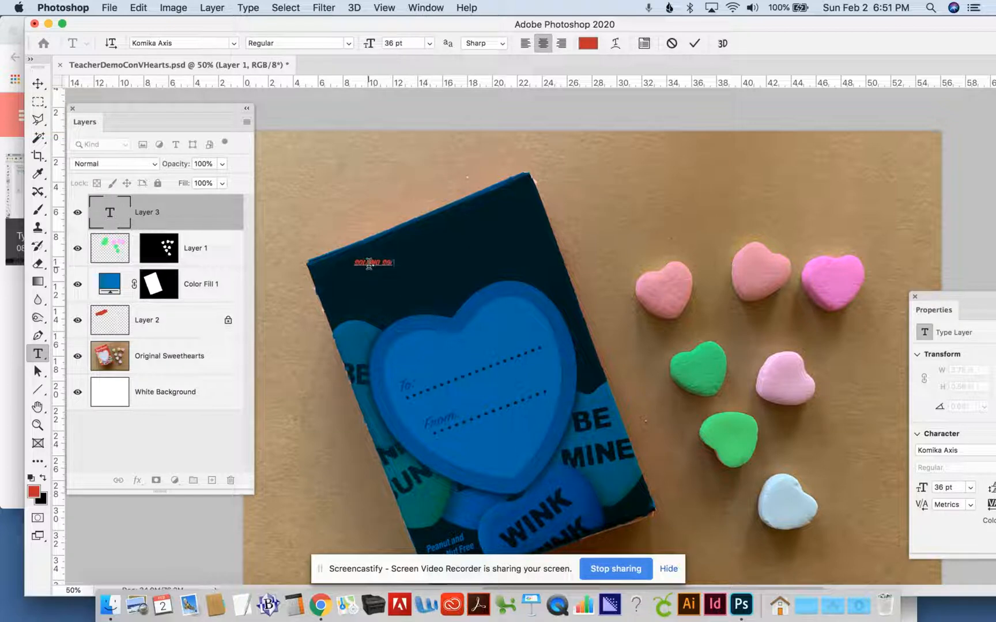
{"action": "type", "text": "eethearts"}
{"action": "left_click", "coordinate": [38, 83]}
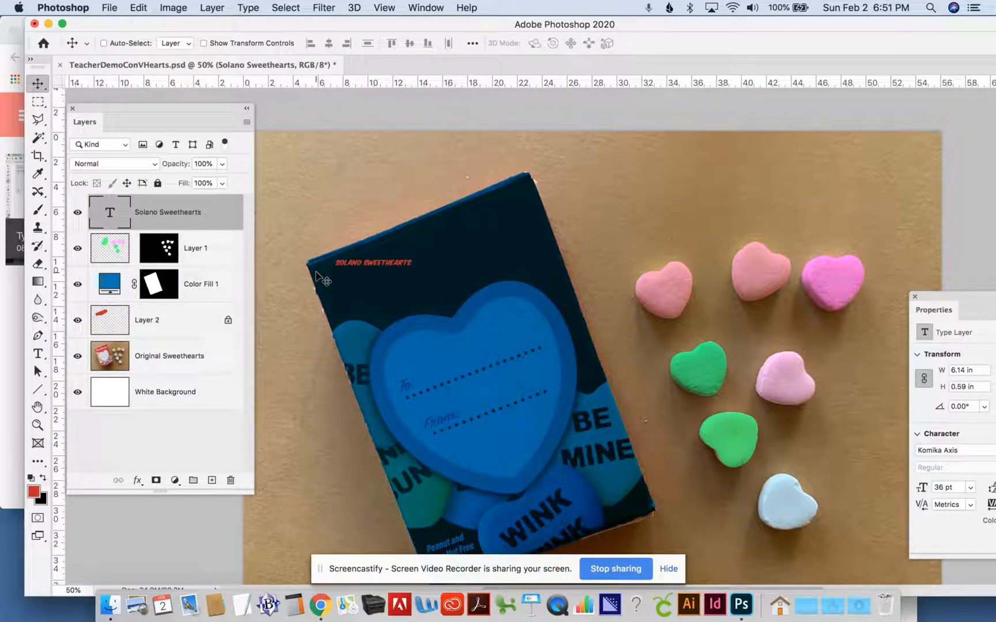
Transform the Solano Sweethearts text to about 288% scale and a -21.13° rotation so it fits along the box's upper edge.
{"action": "key", "text": "super+t"}
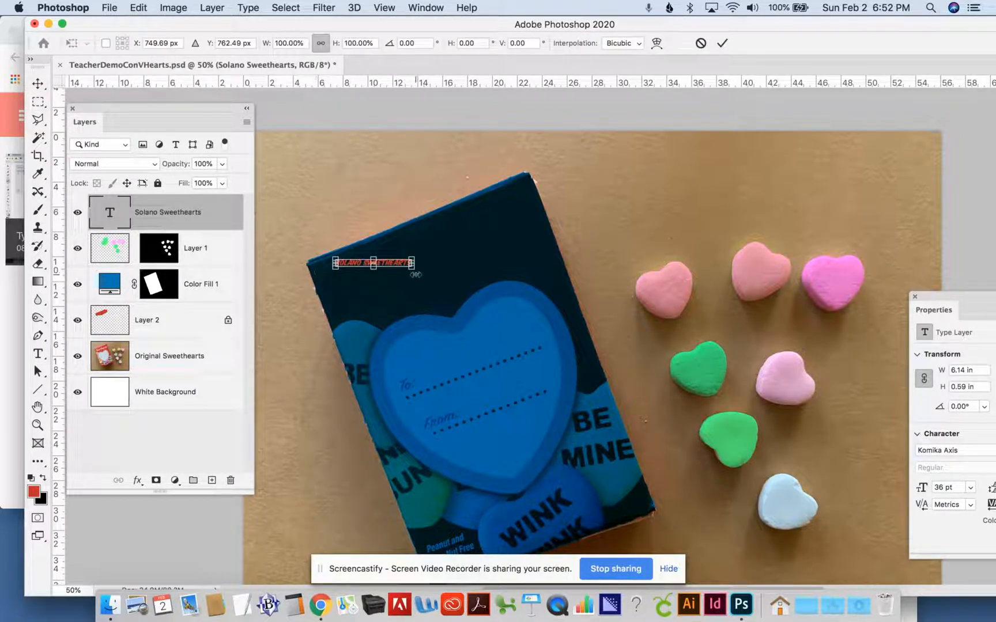
{"action": "left_click_drag", "start_coordinate": [413, 257], "coordinate": [577, 210]}
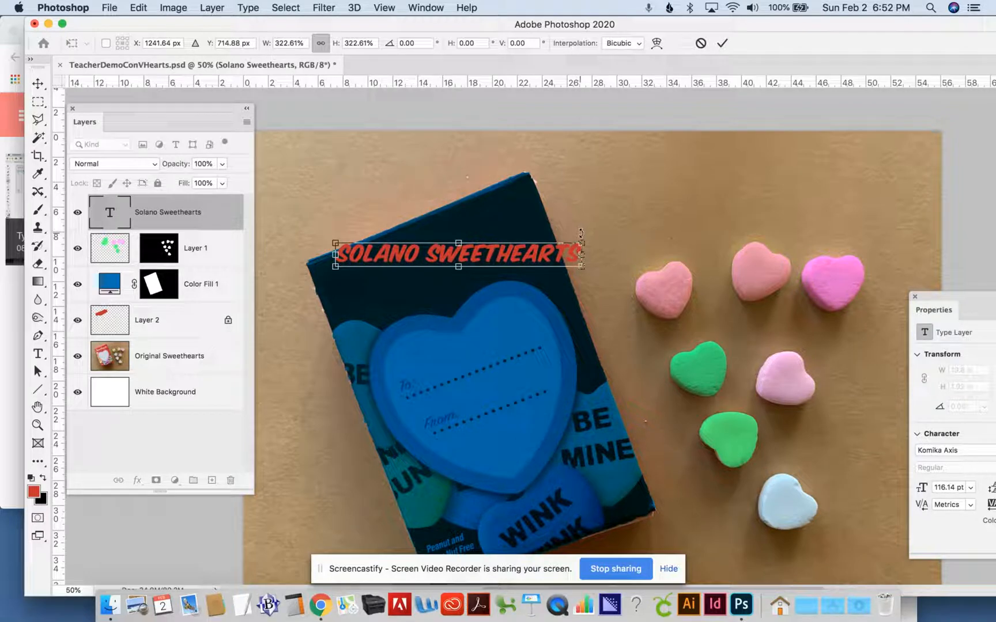
{"action": "scroll", "coordinate": [581, 240], "scroll_direction": "up", "scroll_amount": 1}
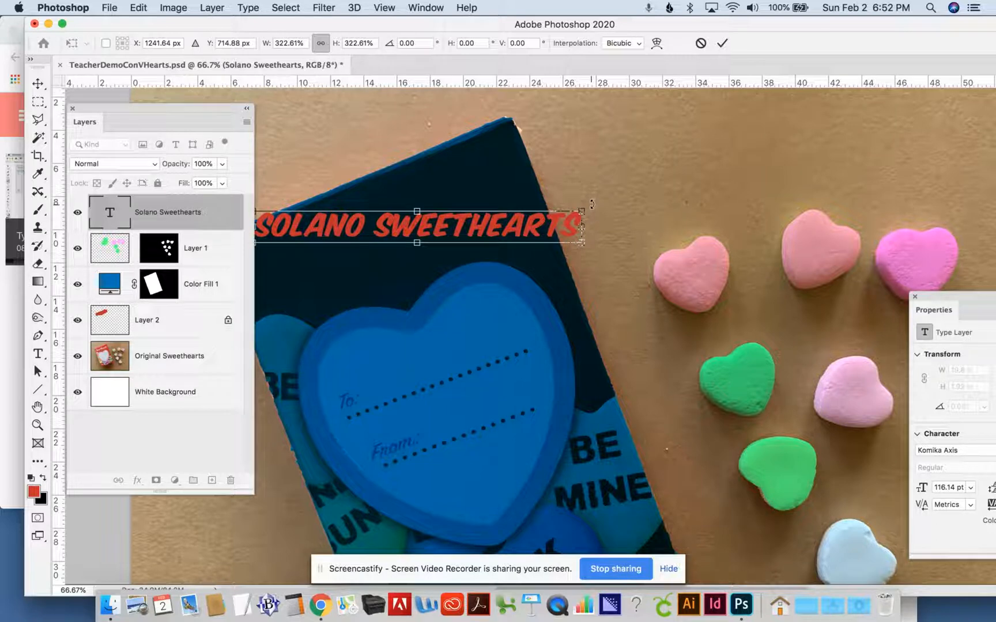
{"action": "left_click_drag", "start_coordinate": [591, 203], "coordinate": [498, 183]}
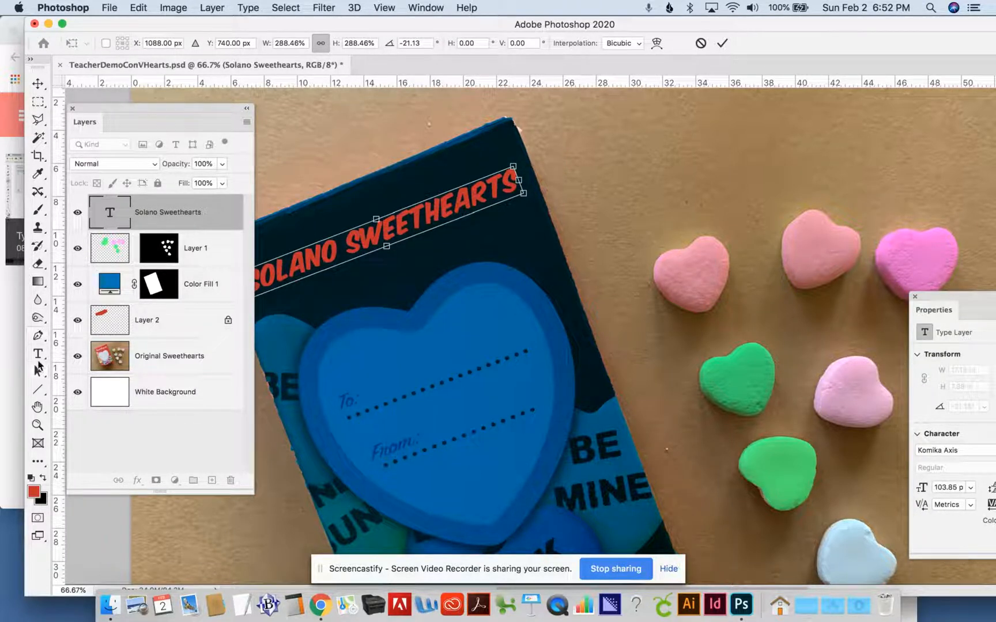
Recolor the whole Solano Sweethearts title light pink, ffbed0, and commit the text edit.
{"action": "left_click", "coordinate": [38, 353]}
{"action": "triple_click", "coordinate": [351, 248]}
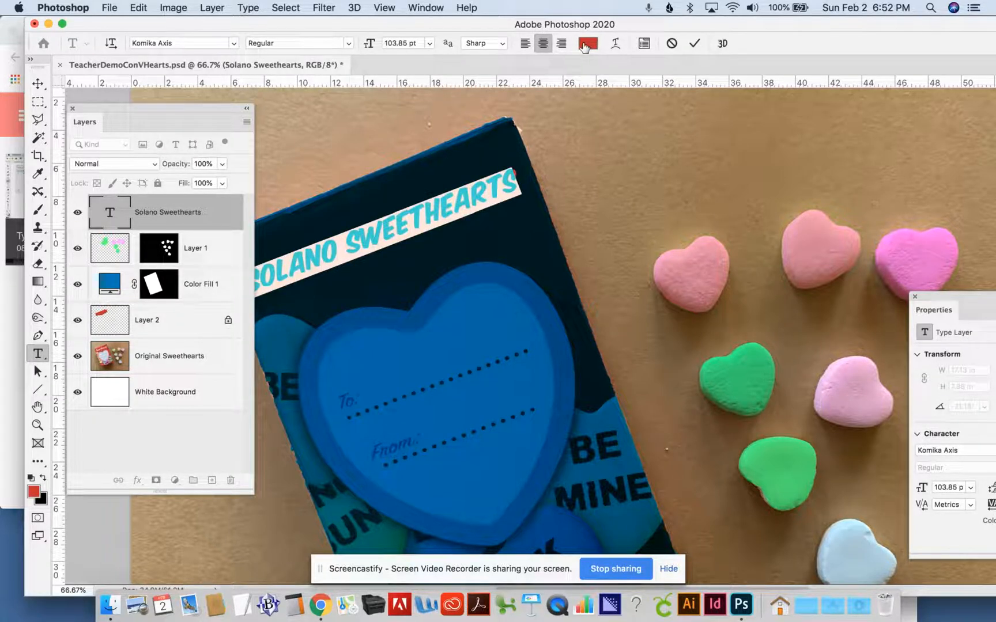
{"action": "left_click", "coordinate": [587, 44]}
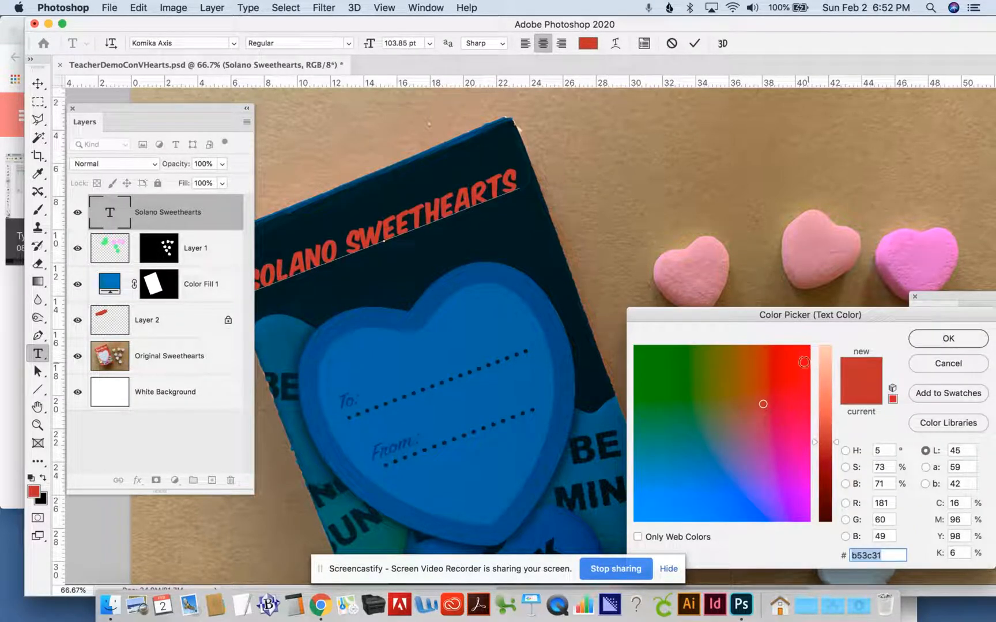
{"action": "left_click_drag", "start_coordinate": [793, 383], "coordinate": [787, 348]}
{"action": "left_click_drag", "start_coordinate": [823, 408], "coordinate": [817, 323]}
{"action": "left_click", "coordinate": [759, 422]}
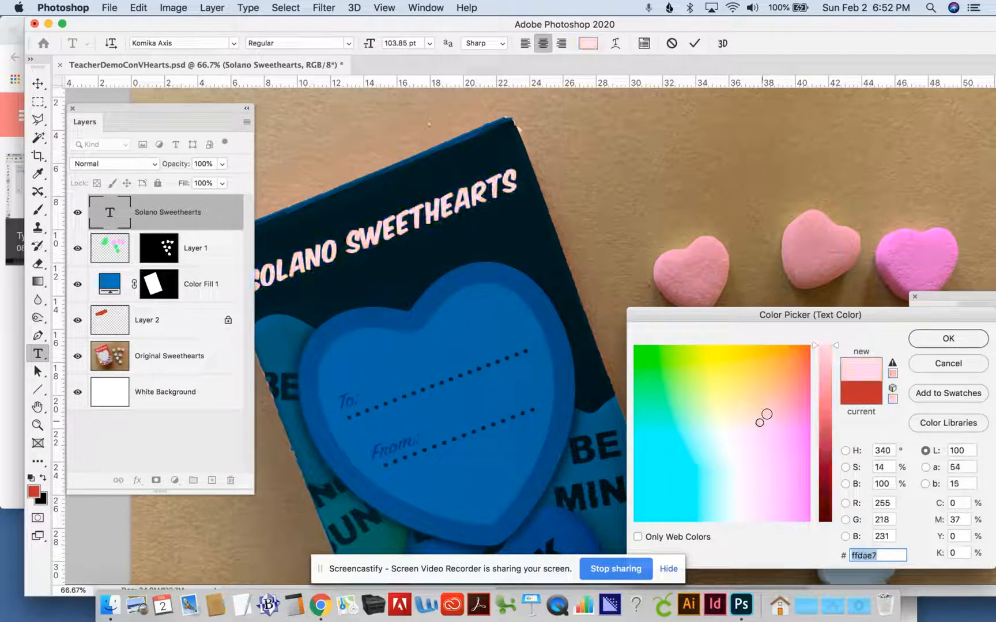
{"action": "left_click", "coordinate": [779, 412]}
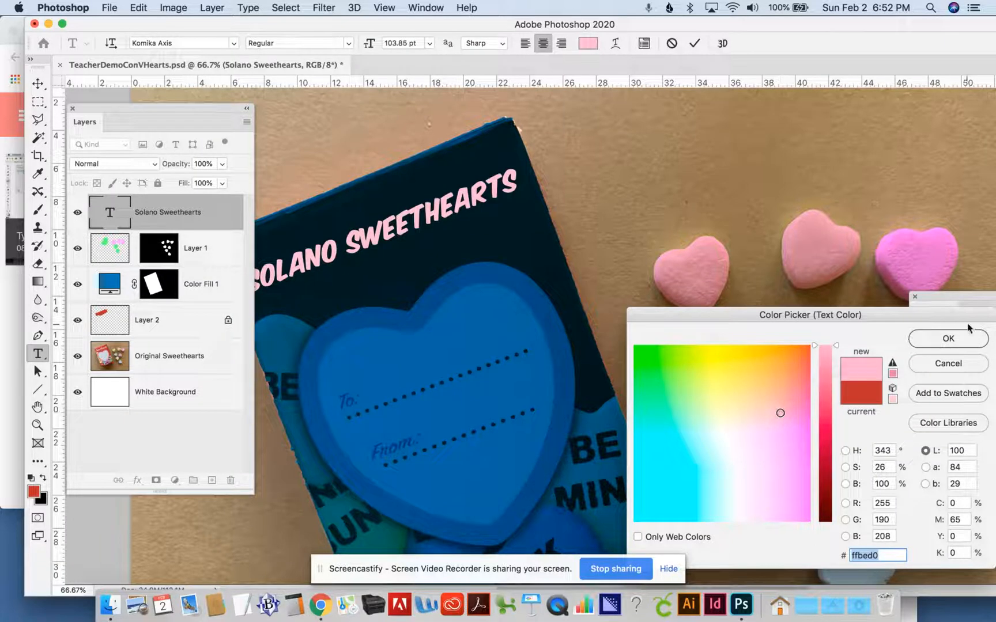
{"action": "left_click", "coordinate": [934, 336]}
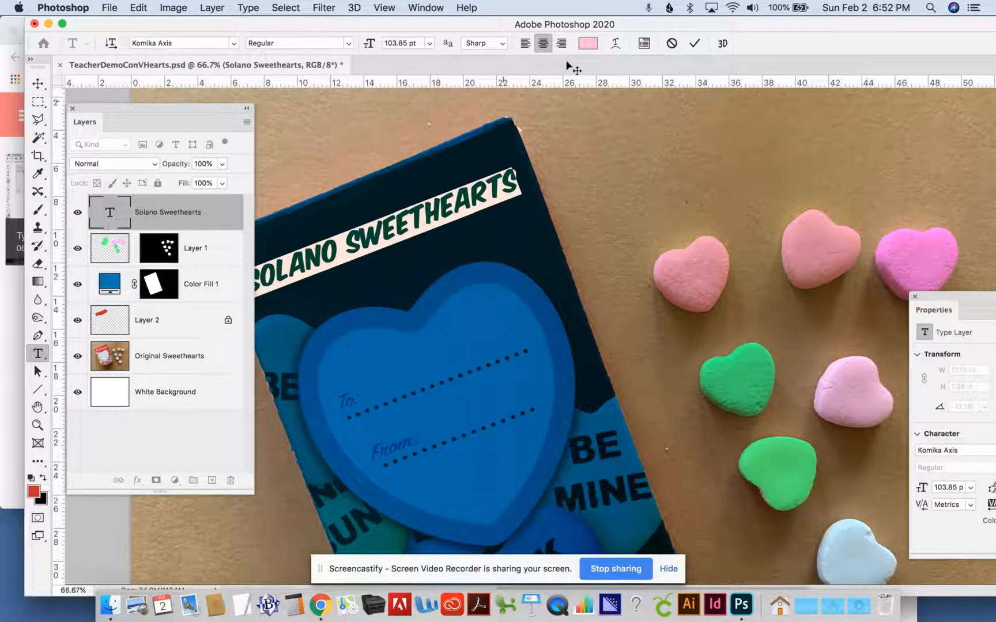
{"action": "left_click", "coordinate": [439, 199]}
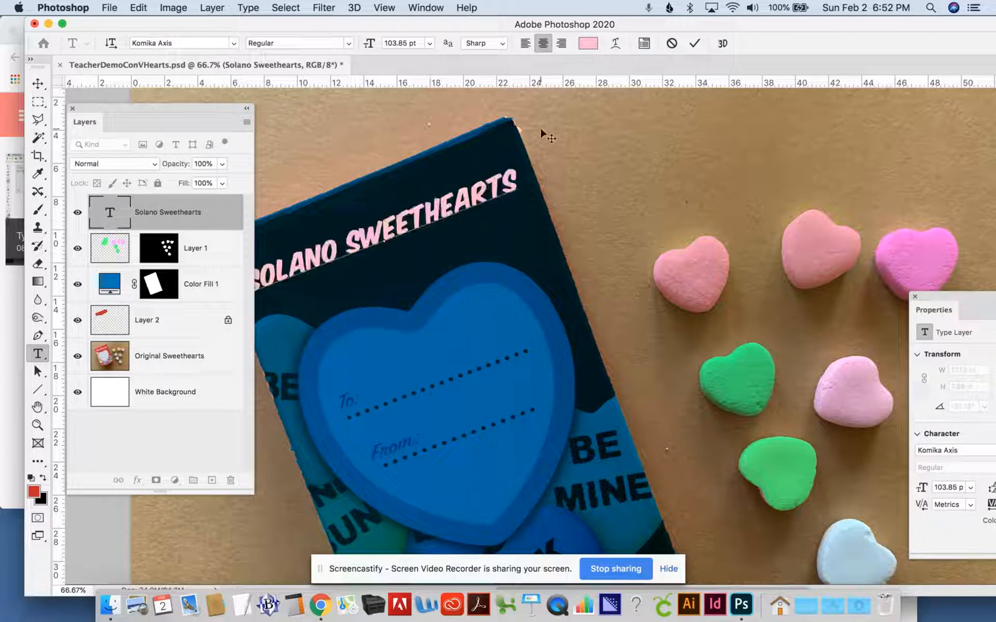
{"action": "key", "text": "super+minus"}
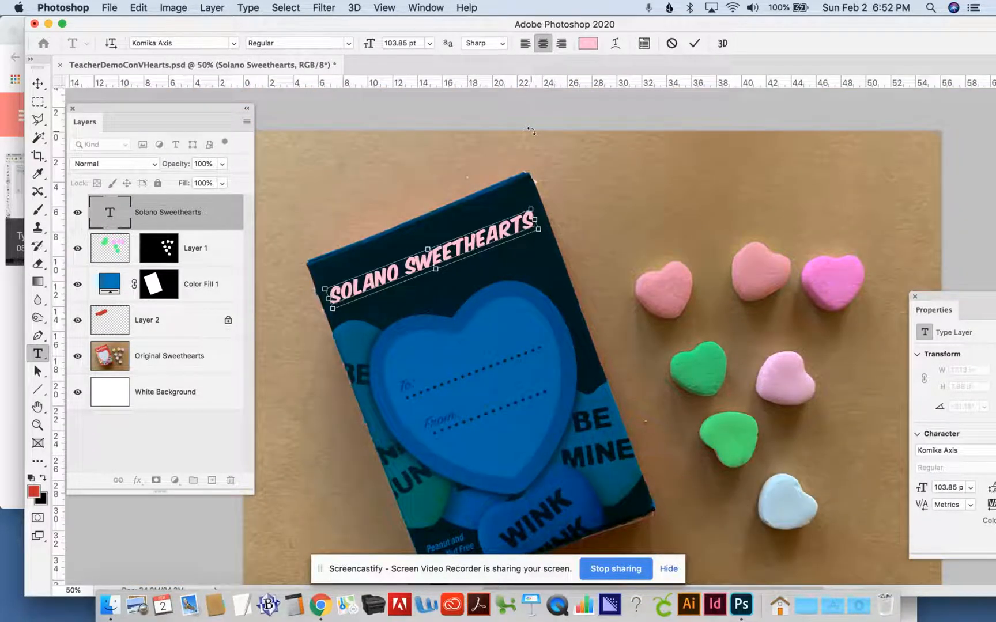
{"action": "key", "text": "super+minus"}
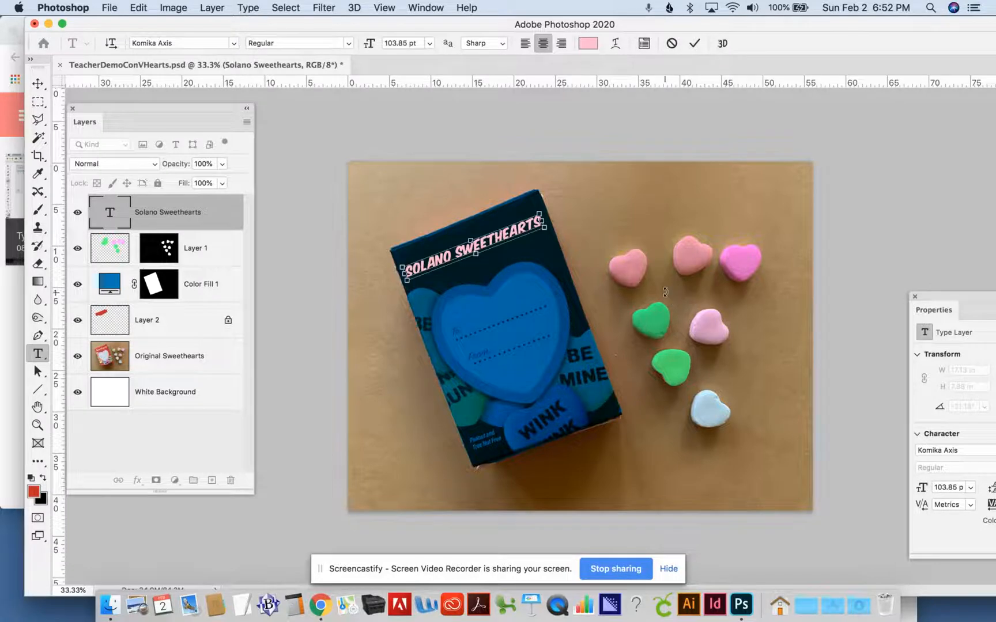
{"action": "key", "text": "super+plus"}
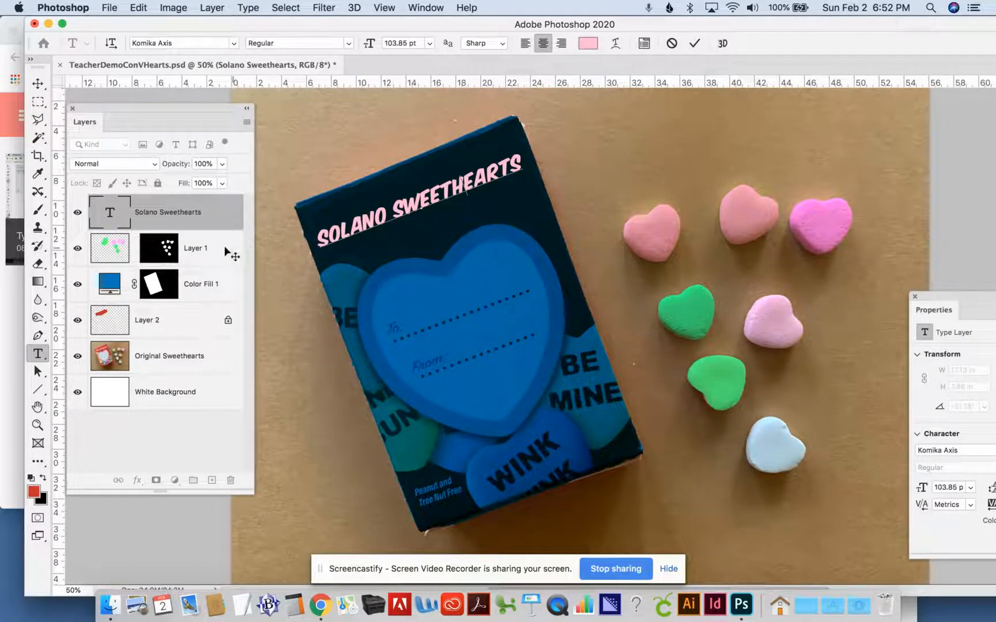
{"action": "left_click", "coordinate": [37, 85]}
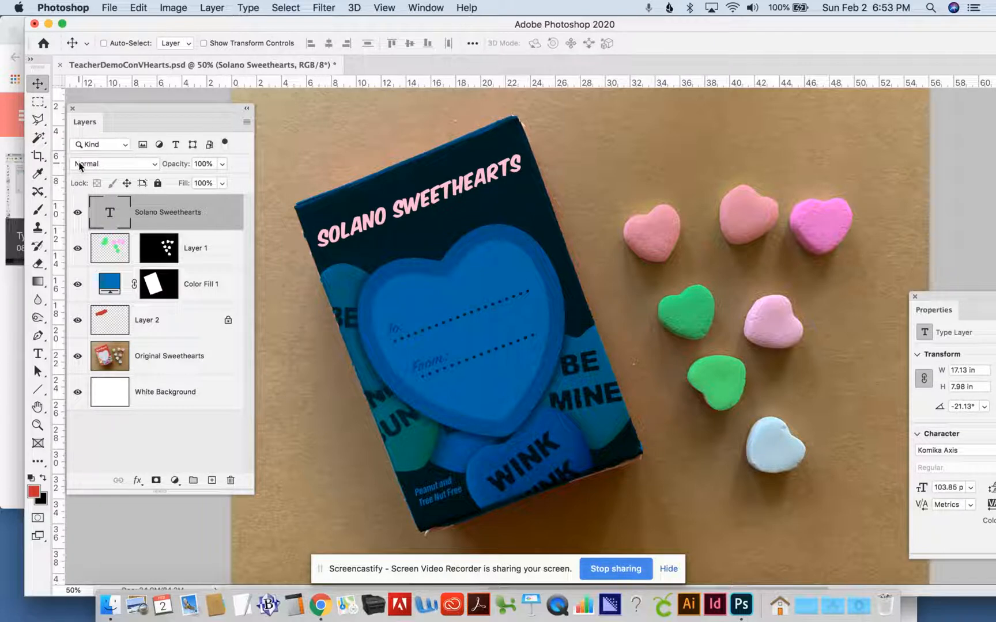
Add the text "BRB" in black at 43 pt on the salmon heart nearest the box.
{"action": "key", "text": "t"}
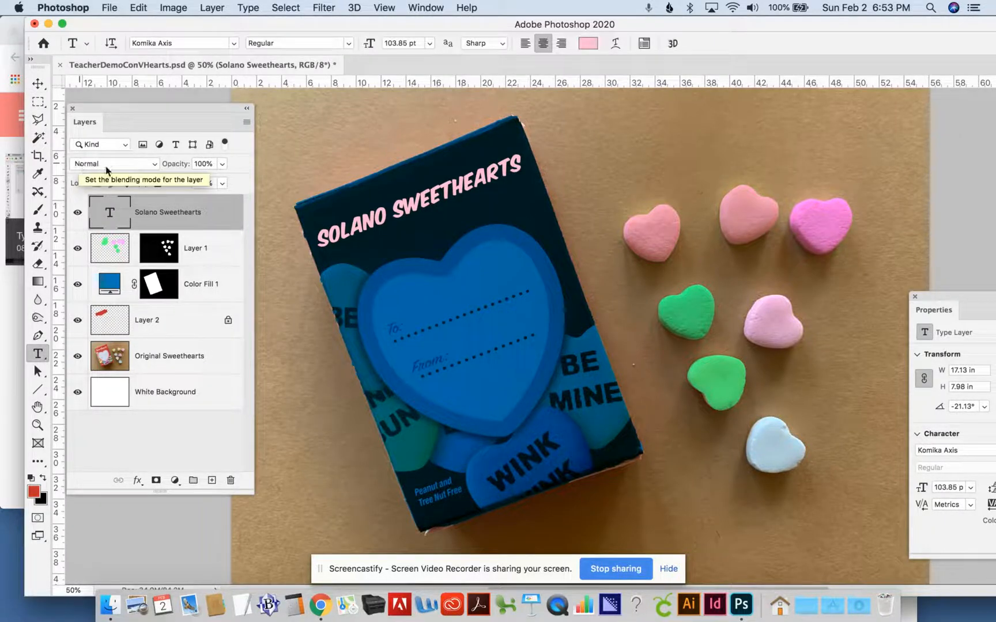
{"action": "left_click", "coordinate": [649, 232]}
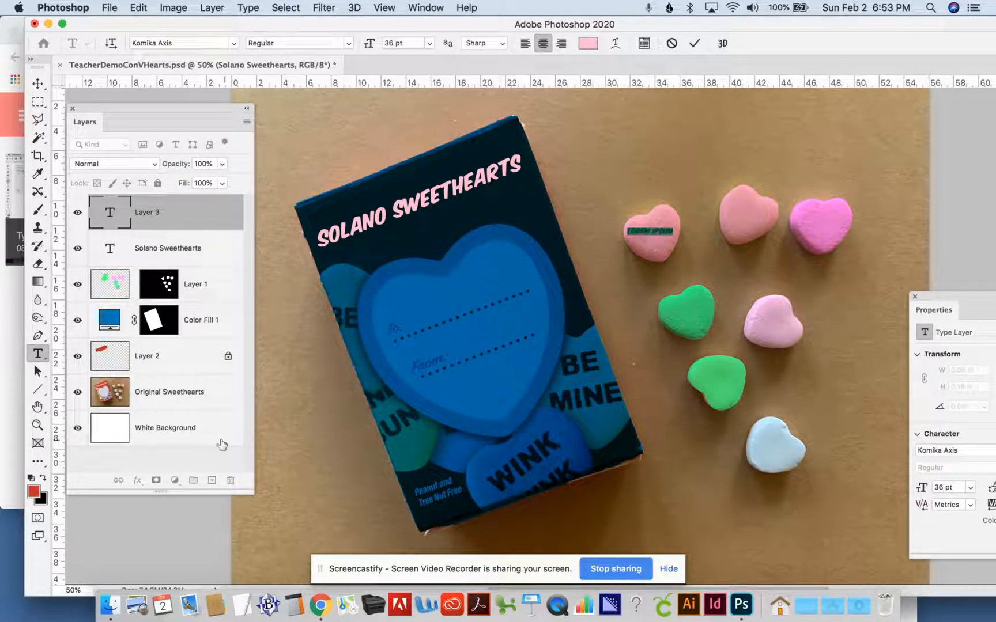
{"action": "left_click", "coordinate": [42, 477]}
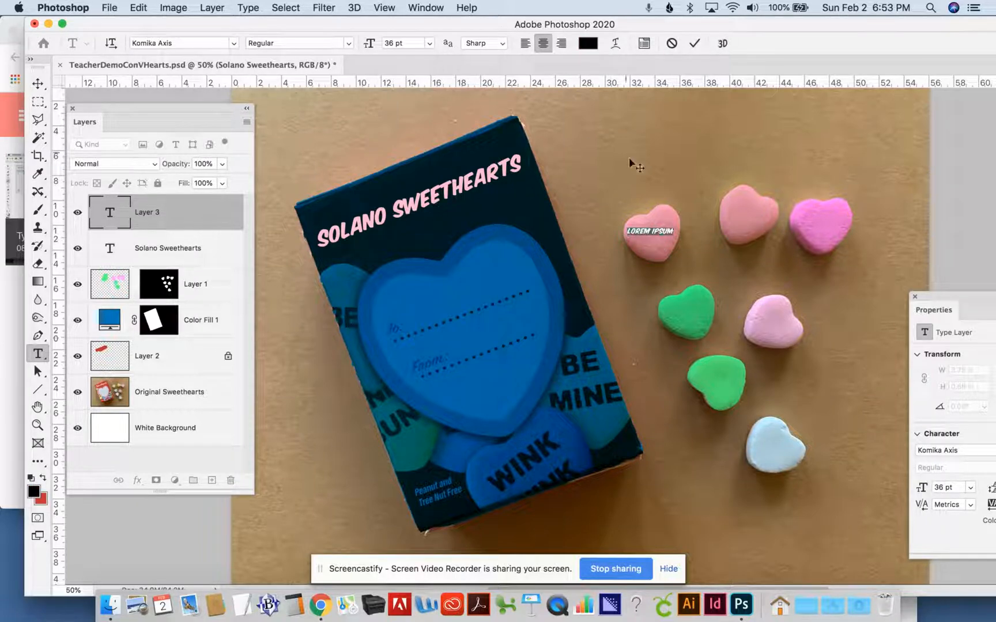
{"action": "left_click", "coordinate": [654, 230]}
{"action": "triple_click", "coordinate": [654, 230]}
{"action": "key", "text": "BackSpace"}
{"action": "key", "text": "super+shift+period"}
{"action": "key", "text": "super+shift+period"}
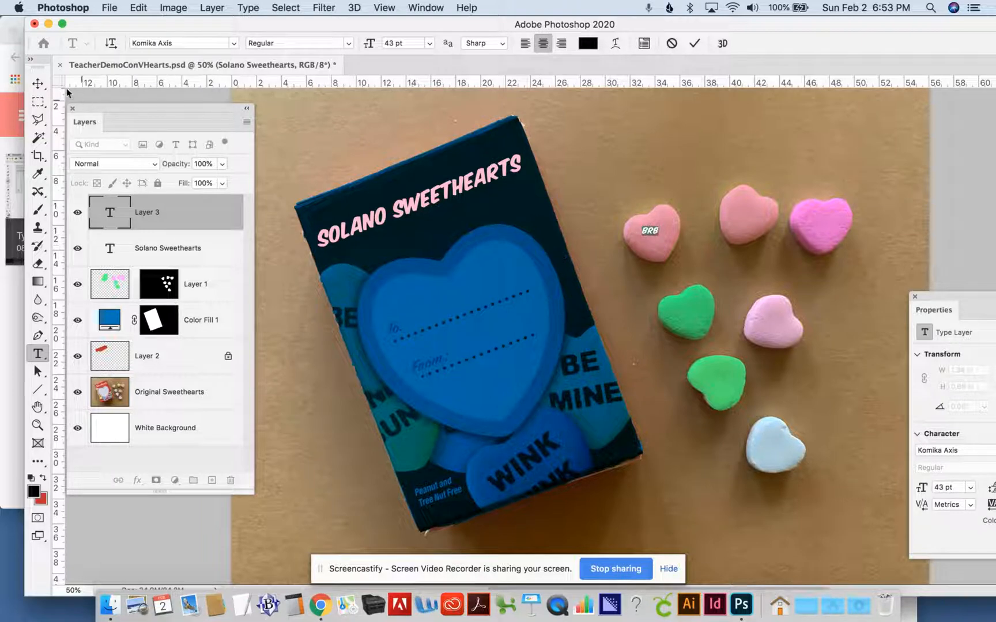
Scale the BRB text to about 244% and rotate it about -17.6°, centering it on its heart.
{"action": "left_click", "coordinate": [38, 83]}
{"action": "key", "text": "super+t"}
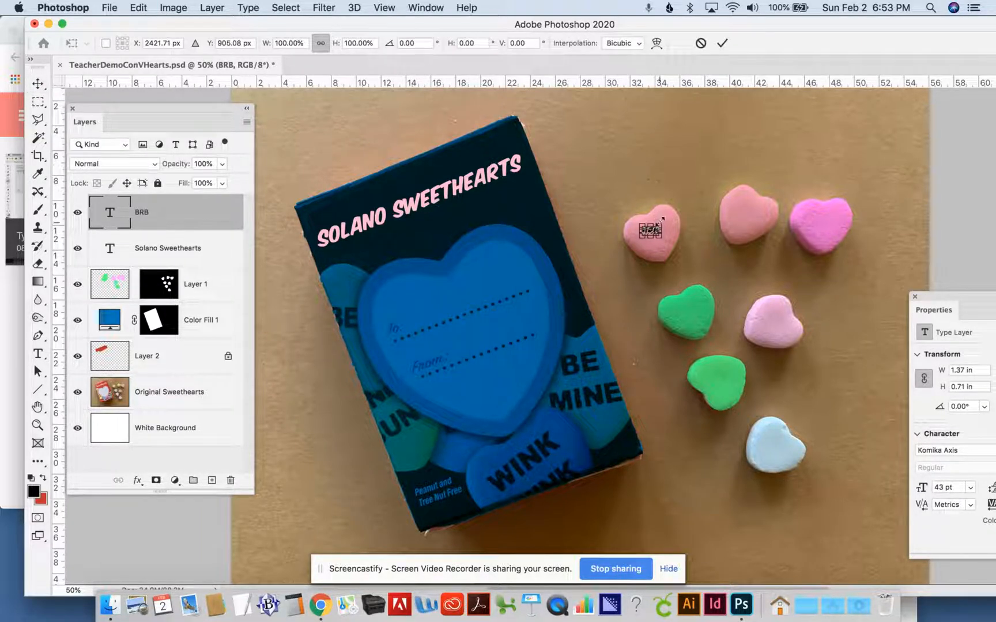
{"action": "mouse_move", "coordinate": [661, 219]}
{"action": "left_mouse_down"}
{"action": "mouse_move", "coordinate": [680, 205]}
{"action": "mouse_move", "coordinate": [683, 213]}
{"action": "mouse_move", "coordinate": [675, 199]}
{"action": "mouse_move", "coordinate": [655, 236]}
{"action": "left_mouse_up"}
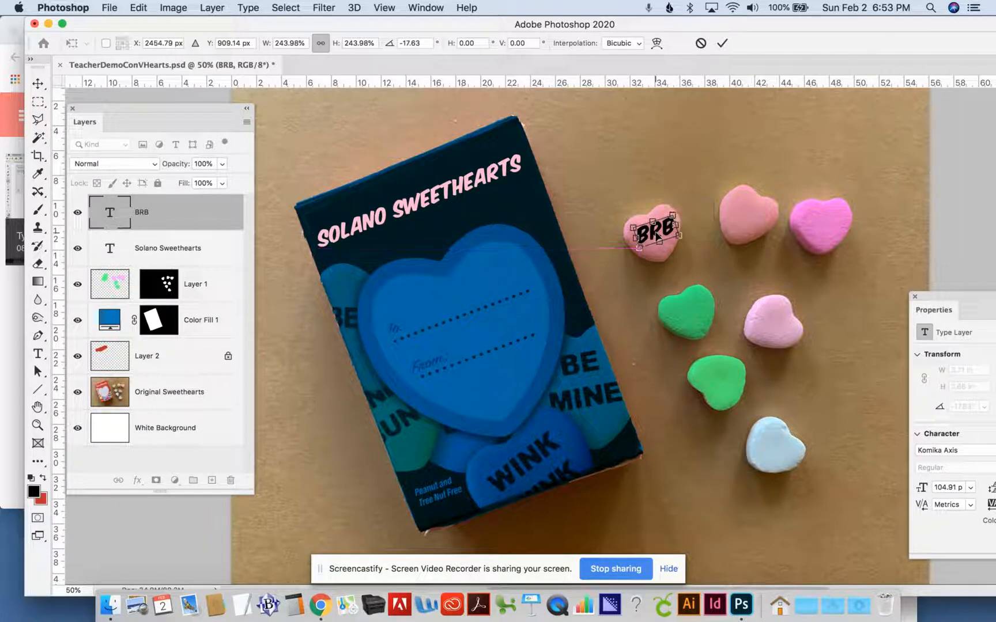
{"action": "key", "text": "Return"}
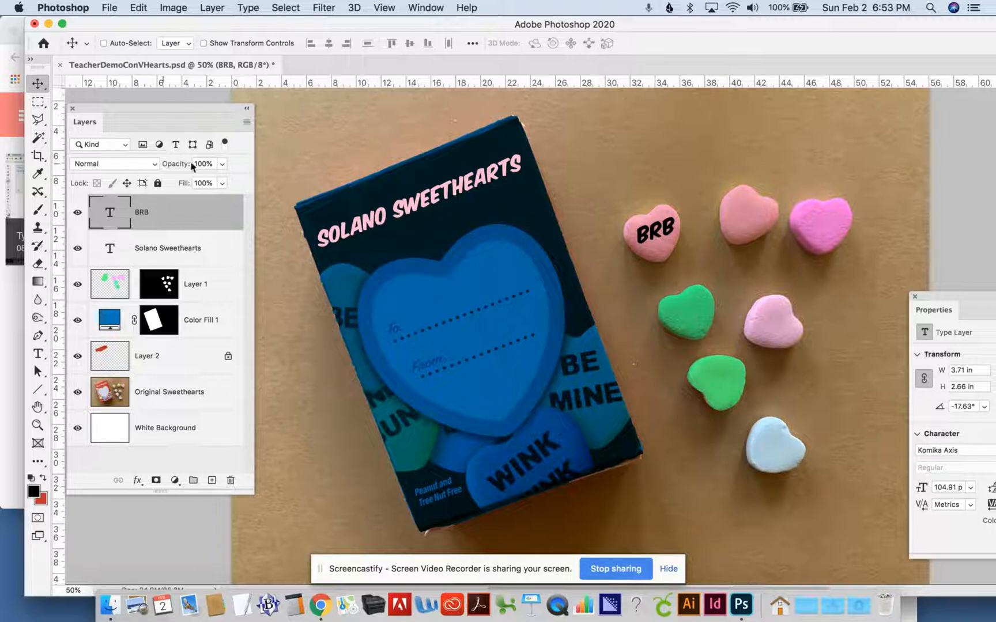
Lower the BRB text layer's opacity to 72%.
{"action": "left_click", "coordinate": [221, 165]}
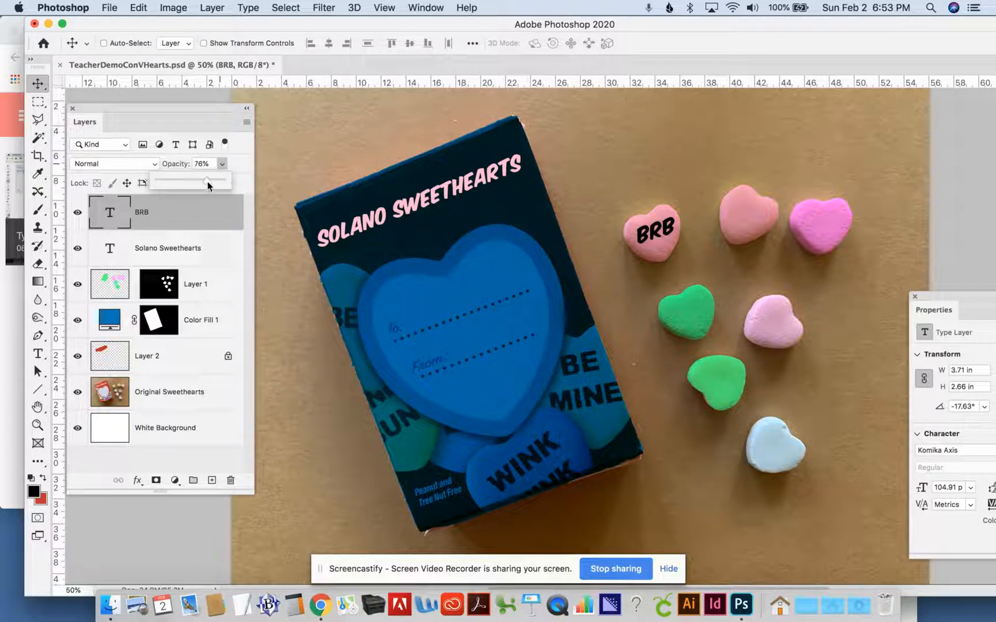
{"action": "left_click_drag", "start_coordinate": [207, 182], "coordinate": [205, 182]}
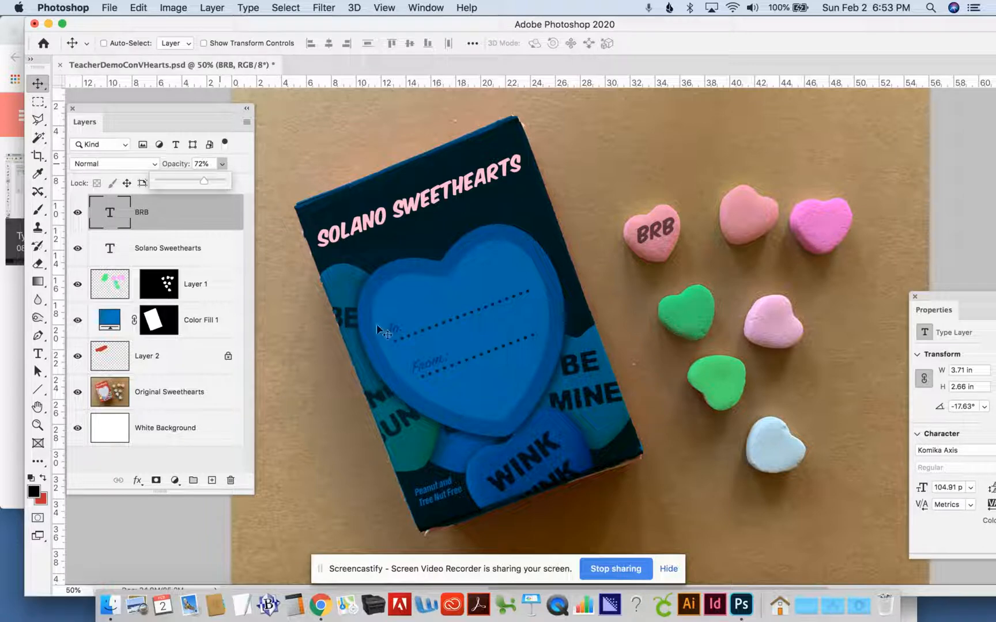
{"action": "left_click", "coordinate": [174, 213]}
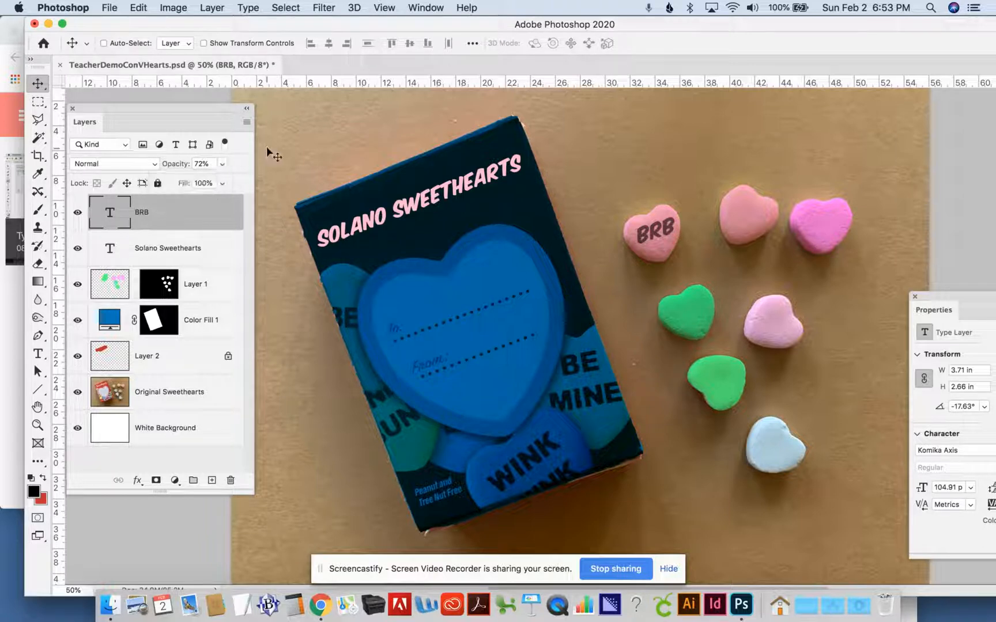
Duplicate the BRB layer as "BRB copy" and move the copy onto the neighboring salmon heart.
{"action": "left_click", "coordinate": [247, 123]}
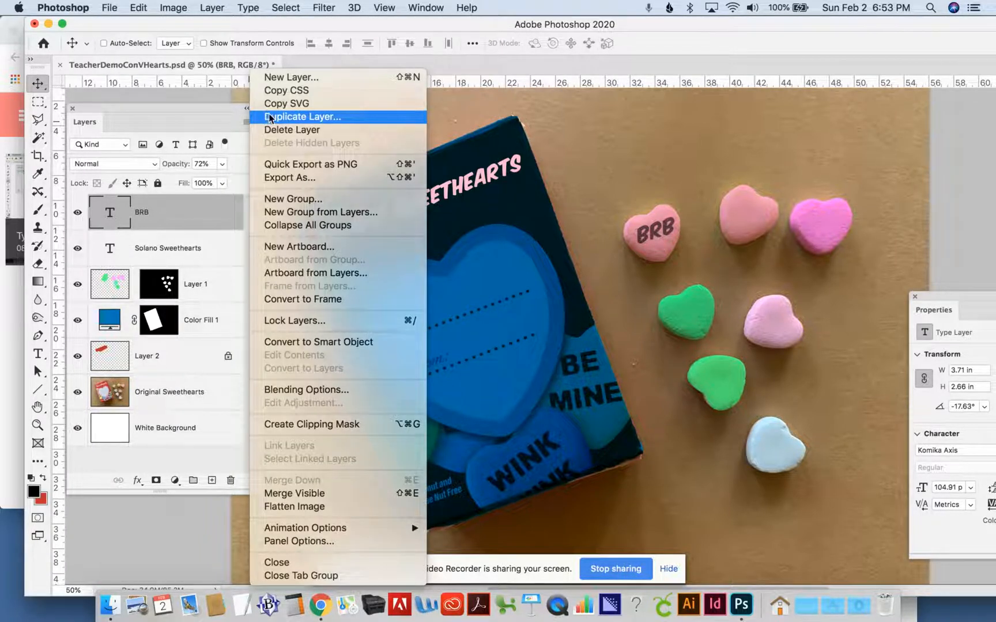
{"action": "left_click", "coordinate": [266, 116]}
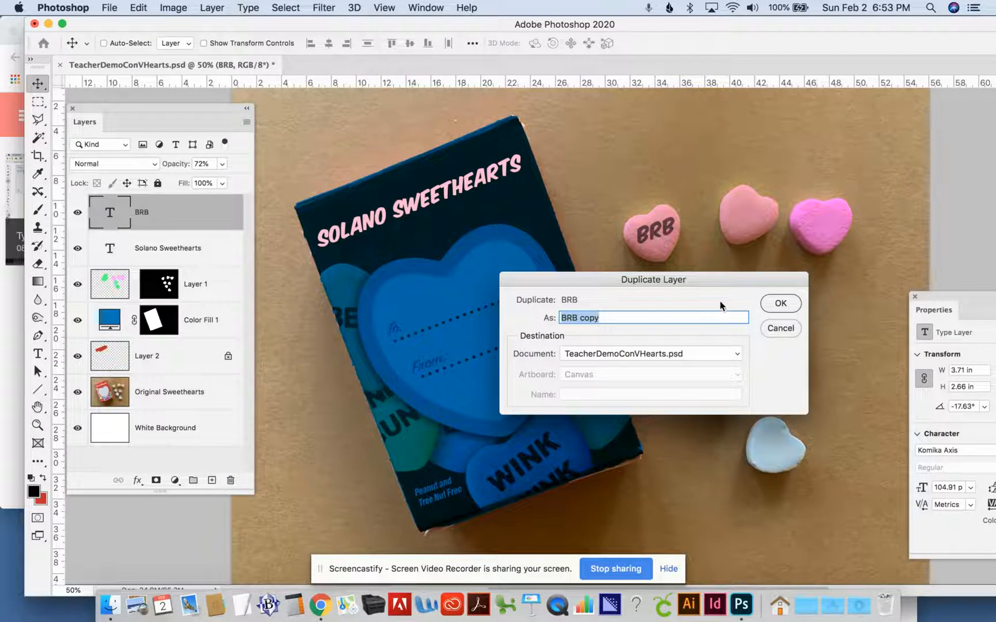
{"action": "left_click", "coordinate": [771, 305]}
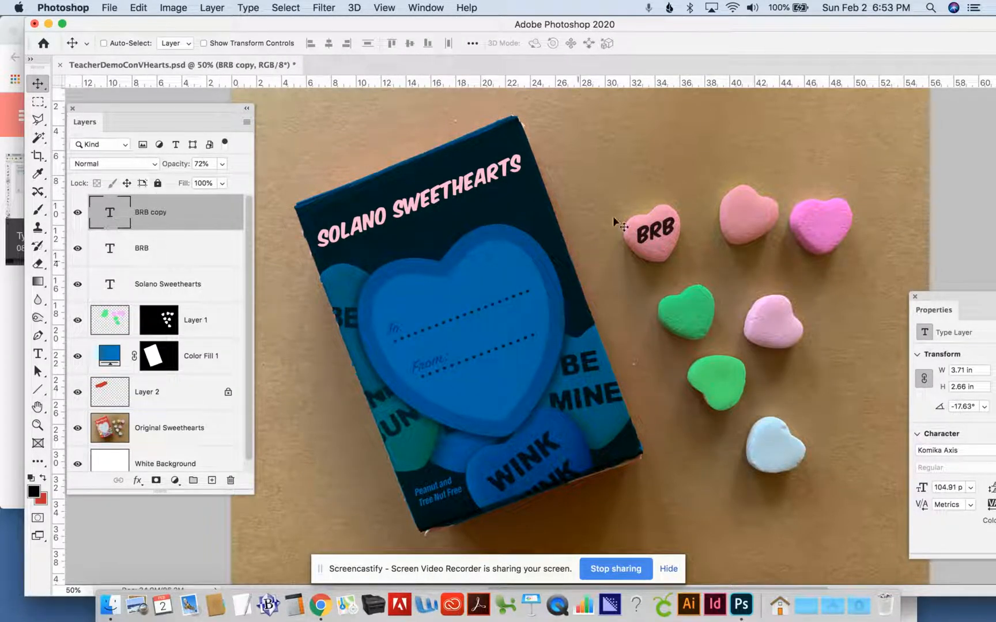
{"action": "left_click_drag", "start_coordinate": [662, 231], "coordinate": [754, 211]}
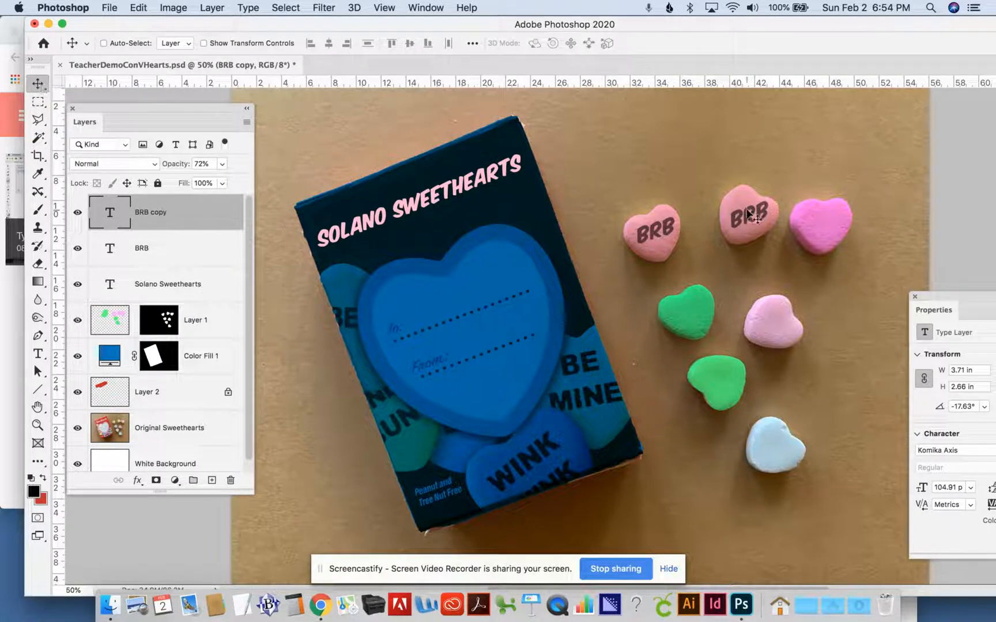
Rotate the BRB copy about 43.3° clockwise to follow its salmon heart's tilt, and replace its text with "LOL".
{"action": "key", "text": "ctrl+t"}
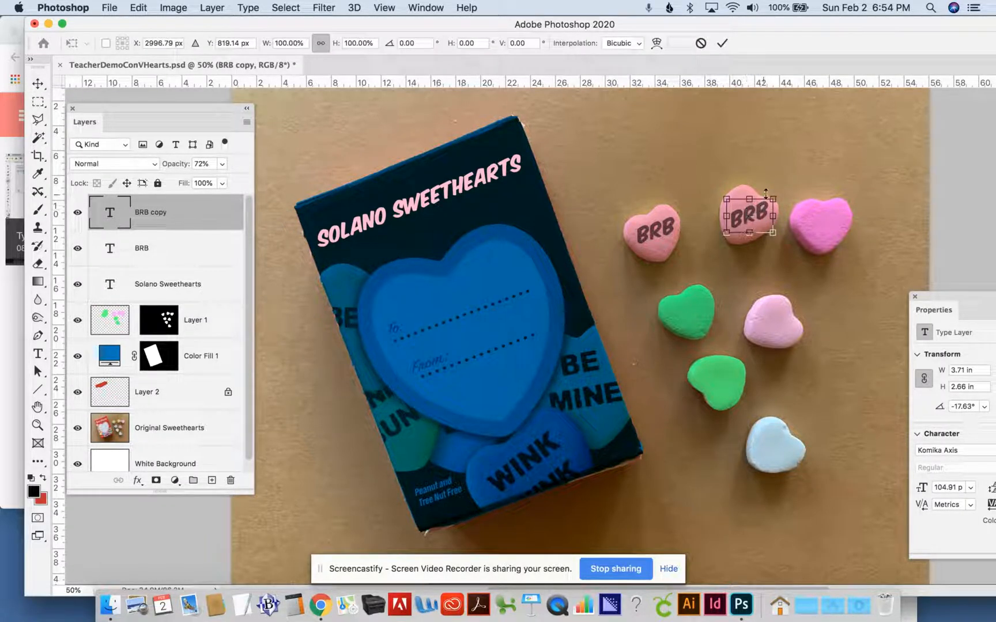
{"action": "left_click_drag", "start_coordinate": [769, 189], "coordinate": [770, 214]}
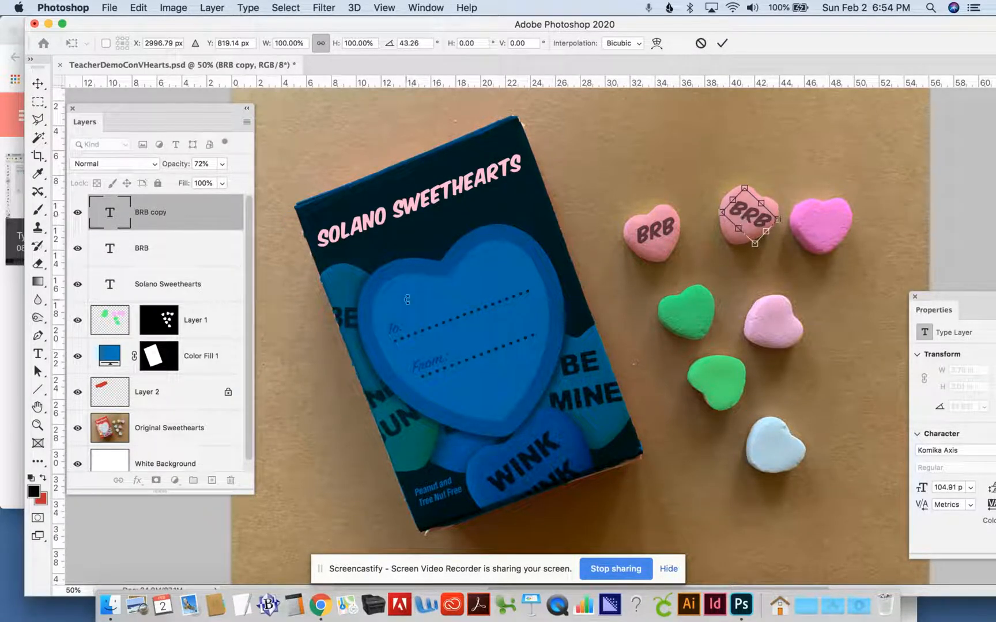
{"action": "left_click", "coordinate": [38, 353]}
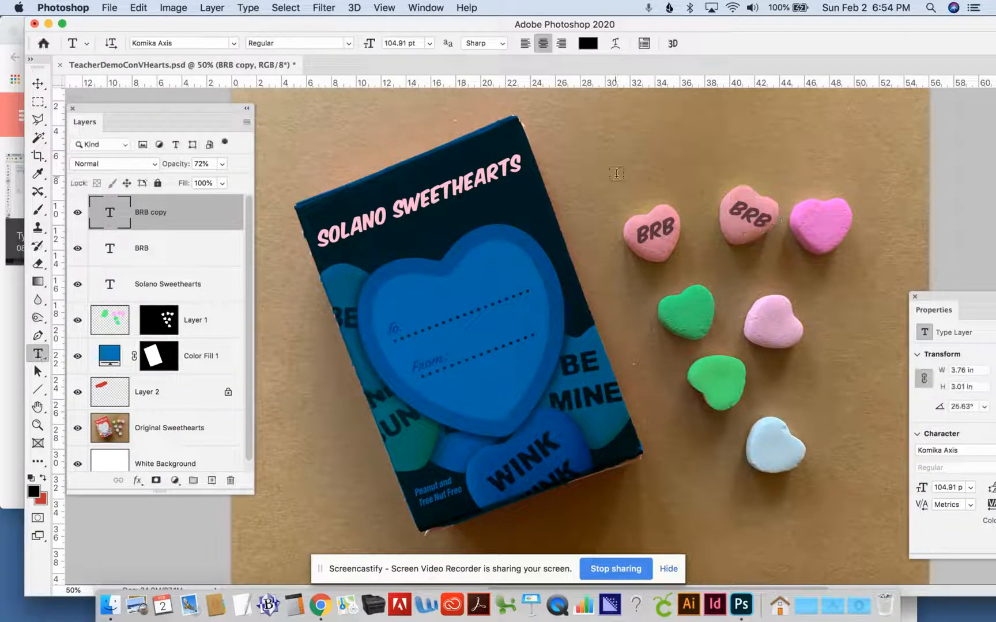
{"action": "double_click", "coordinate": [754, 209]}
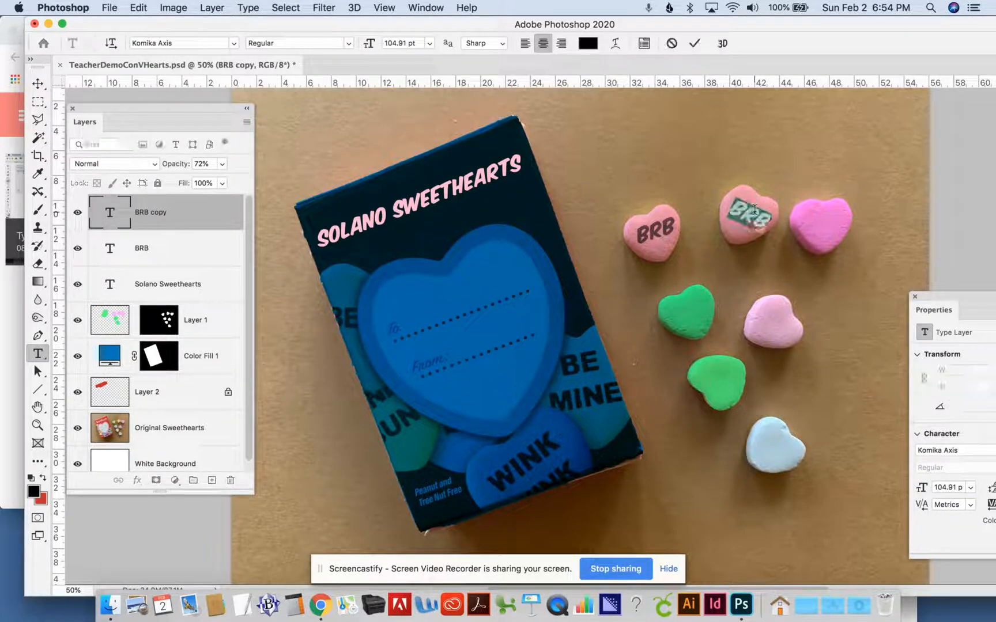
{"action": "type", "text": "LOL"}
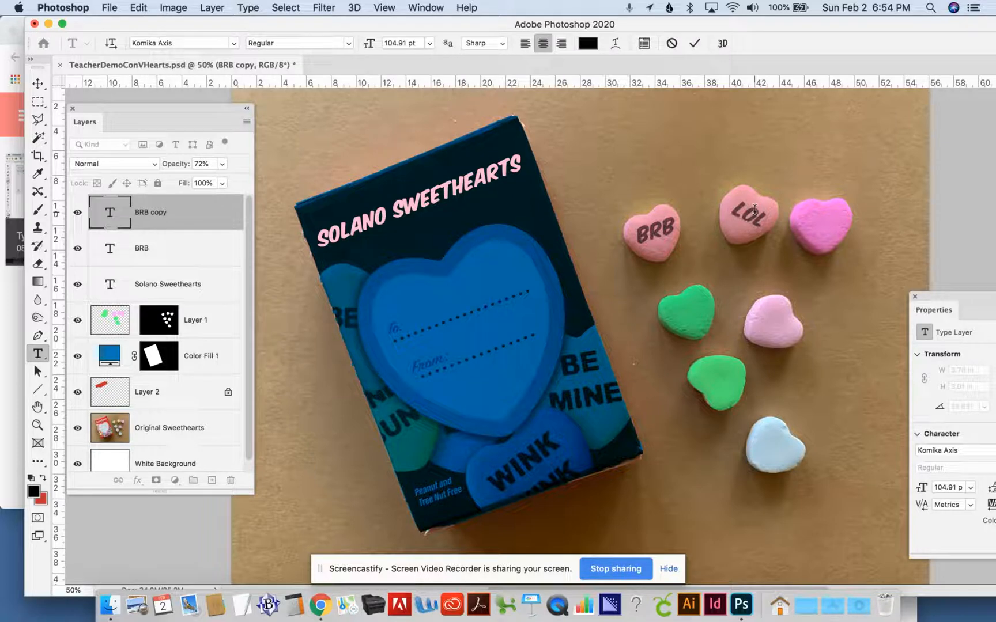
{"action": "left_click", "coordinate": [37, 83]}
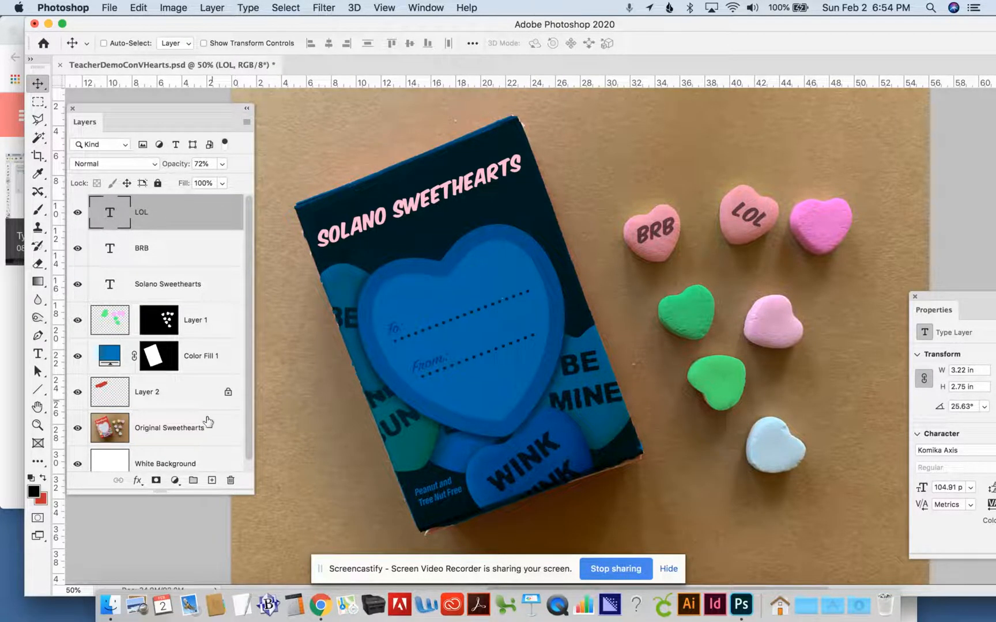
{"action": "scroll", "coordinate": [244, 446], "scroll_direction": "down", "scroll_amount": 1}
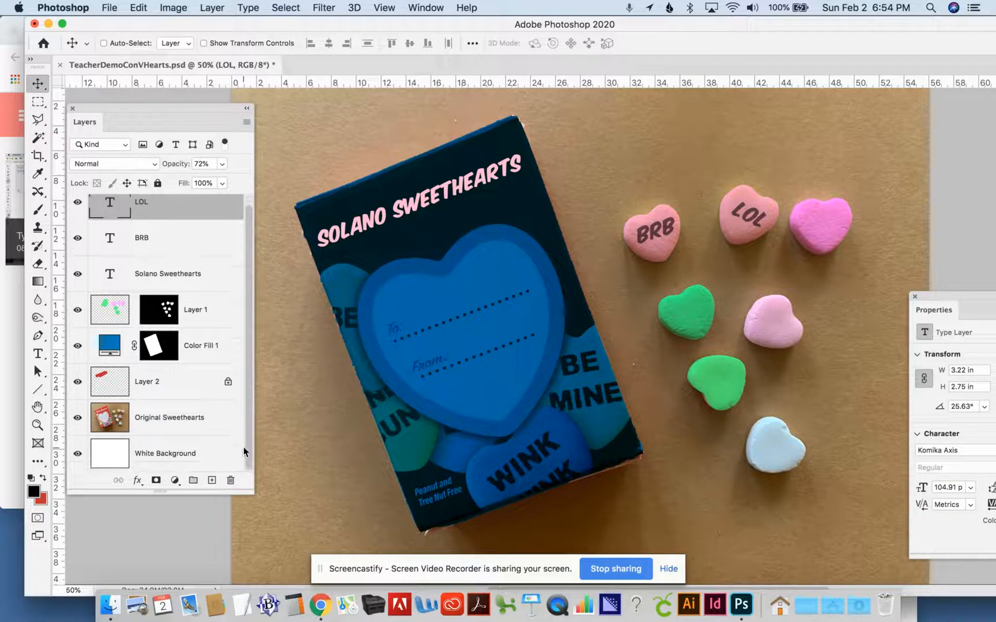